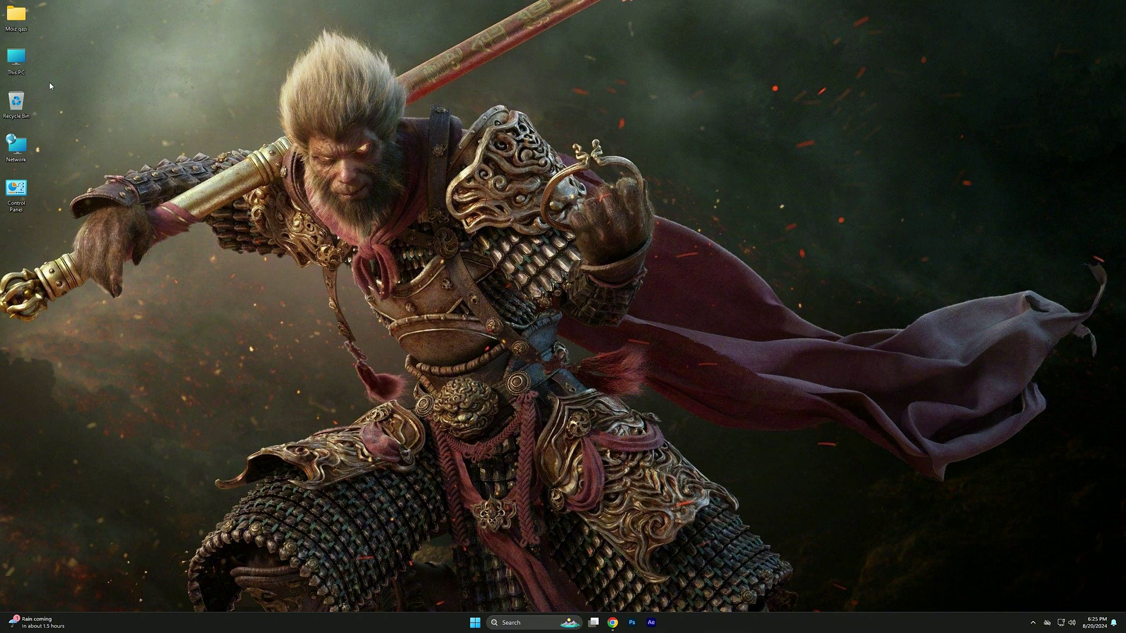
Open the system properties of This PC, search the settings for "storage", and open Storage settings
{"action": "right_click", "coordinate": [15, 65]}
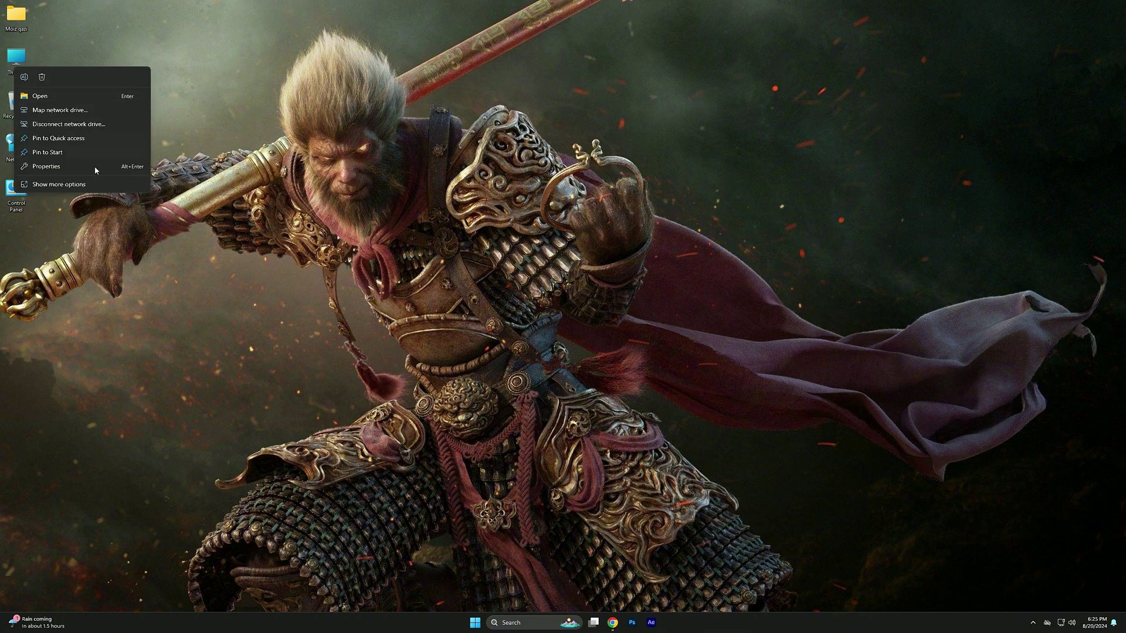
{"action": "left_click", "coordinate": [52, 168]}
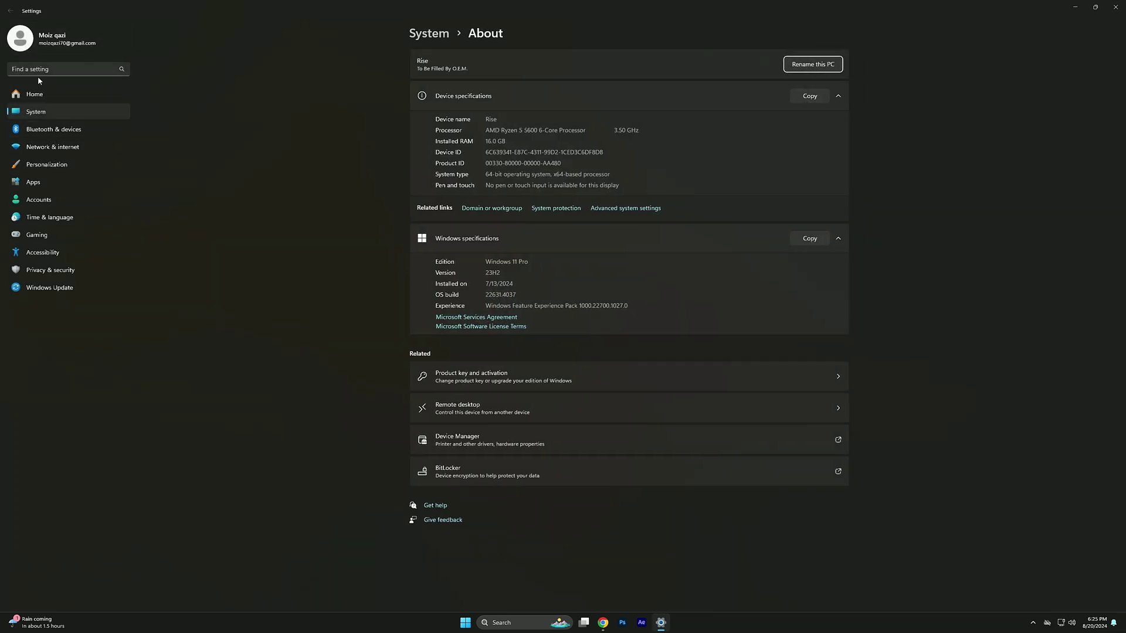
{"action": "left_click", "coordinate": [36, 71]}
{"action": "type", "text": "s"}
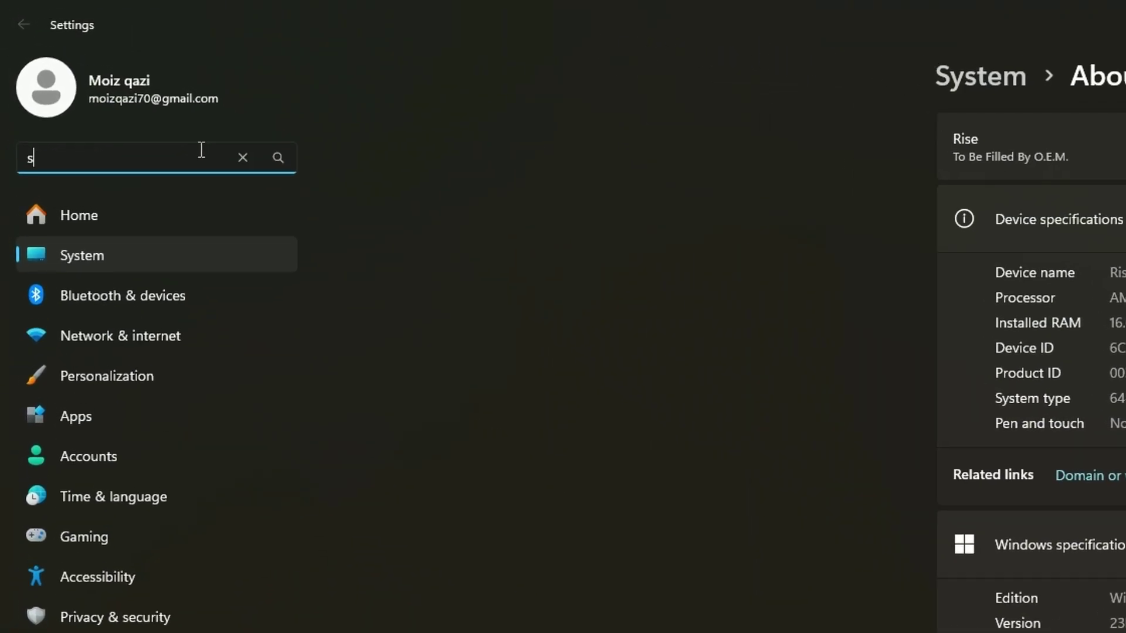
{"action": "type", "text": "to"}
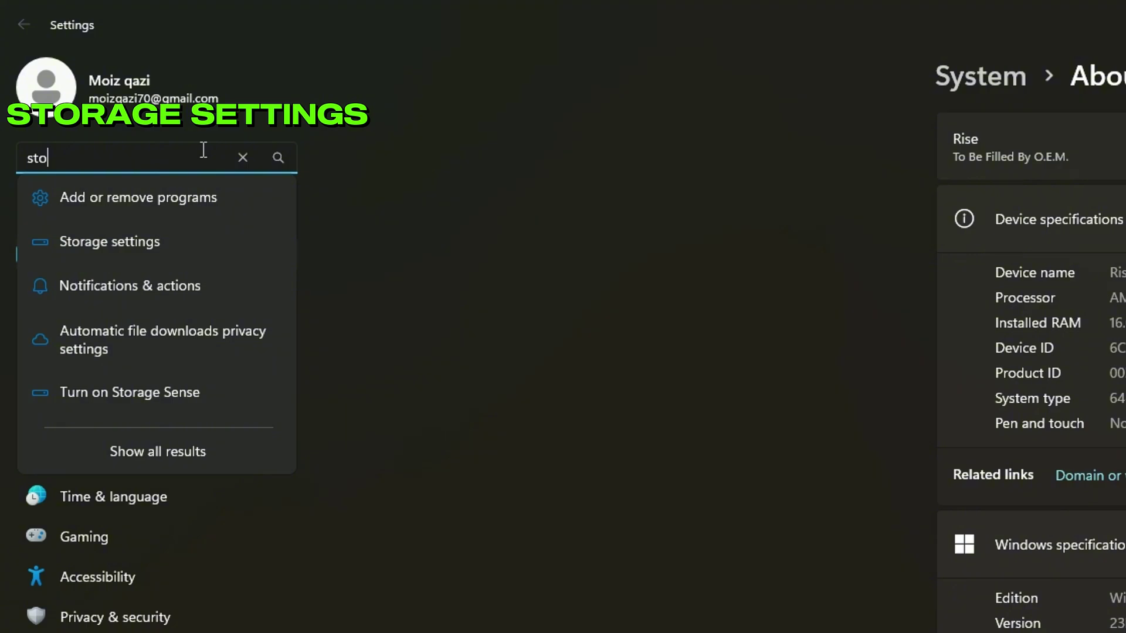
{"action": "type", "text": "rage"}
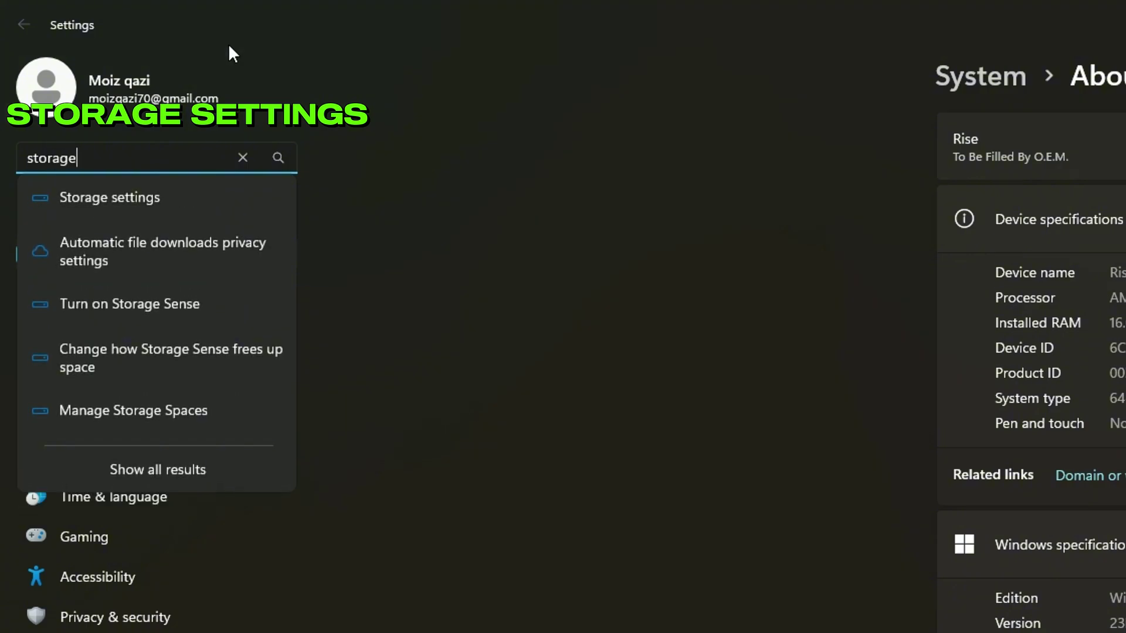
{"action": "left_click", "coordinate": [89, 197]}
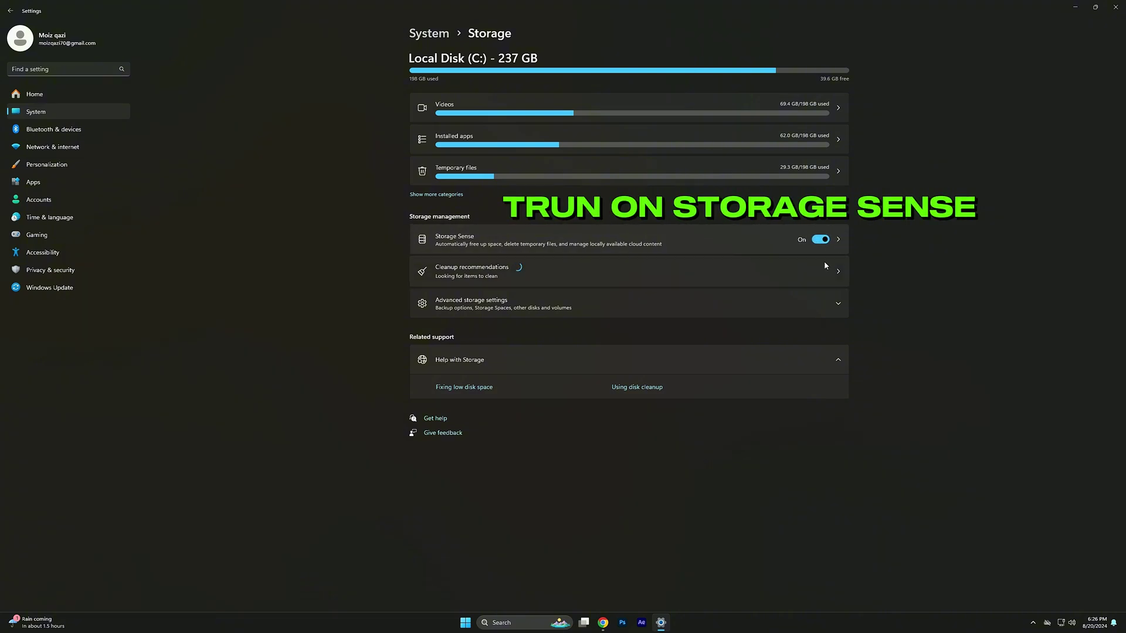
Open the Storage Sense options and set Storage Sense to run every day
{"action": "left_click", "coordinate": [455, 237]}
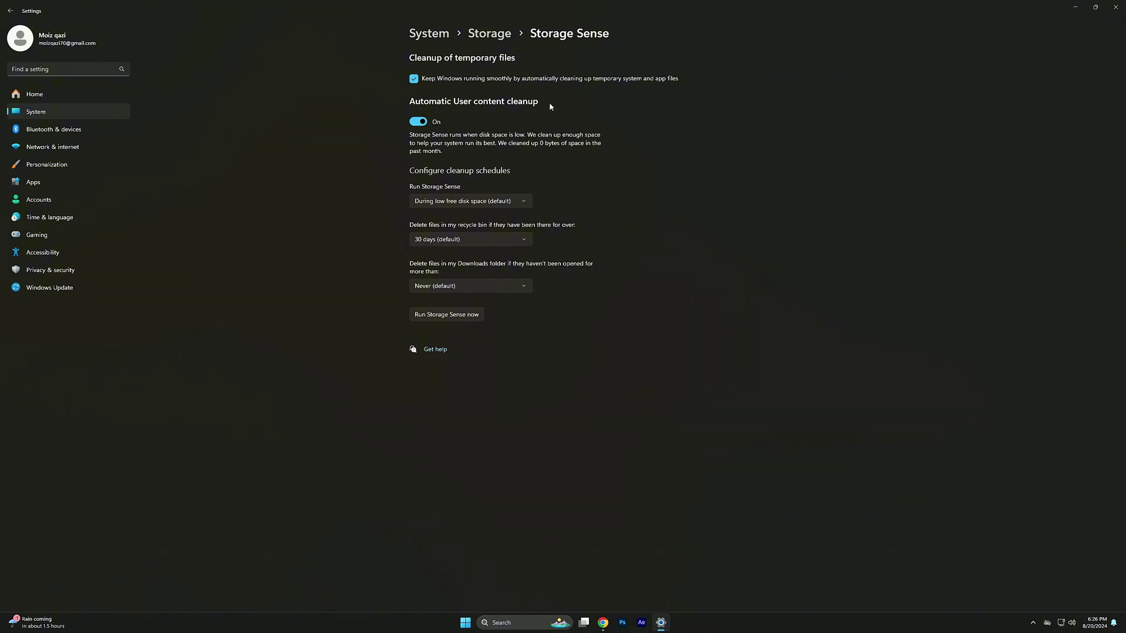
{"action": "left_click", "coordinate": [491, 205]}
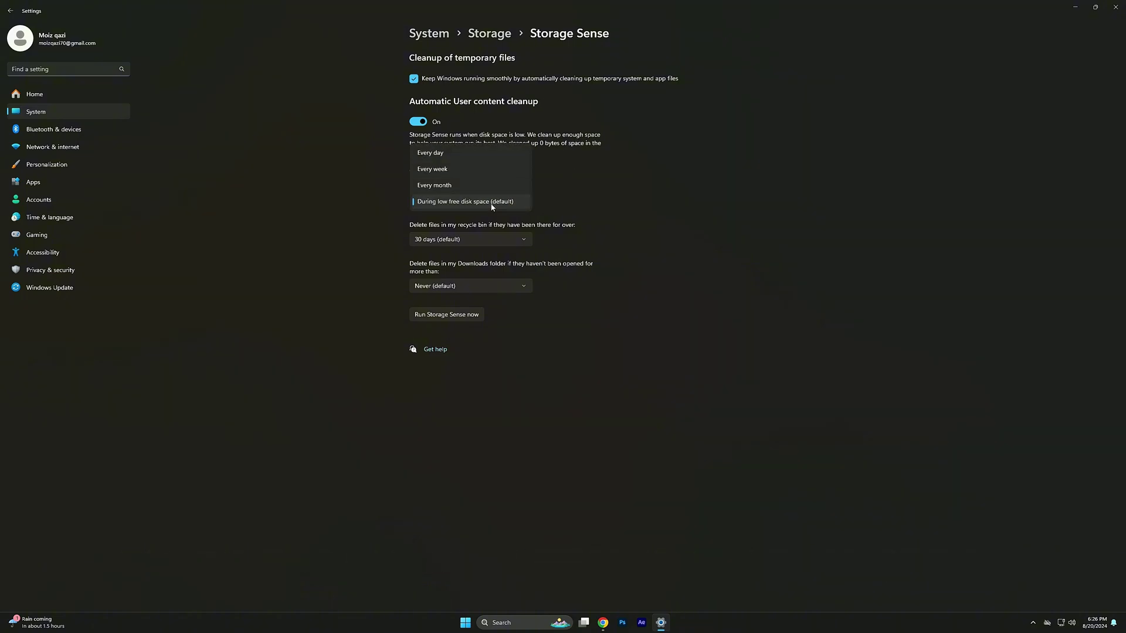
{"action": "left_click", "coordinate": [432, 154]}
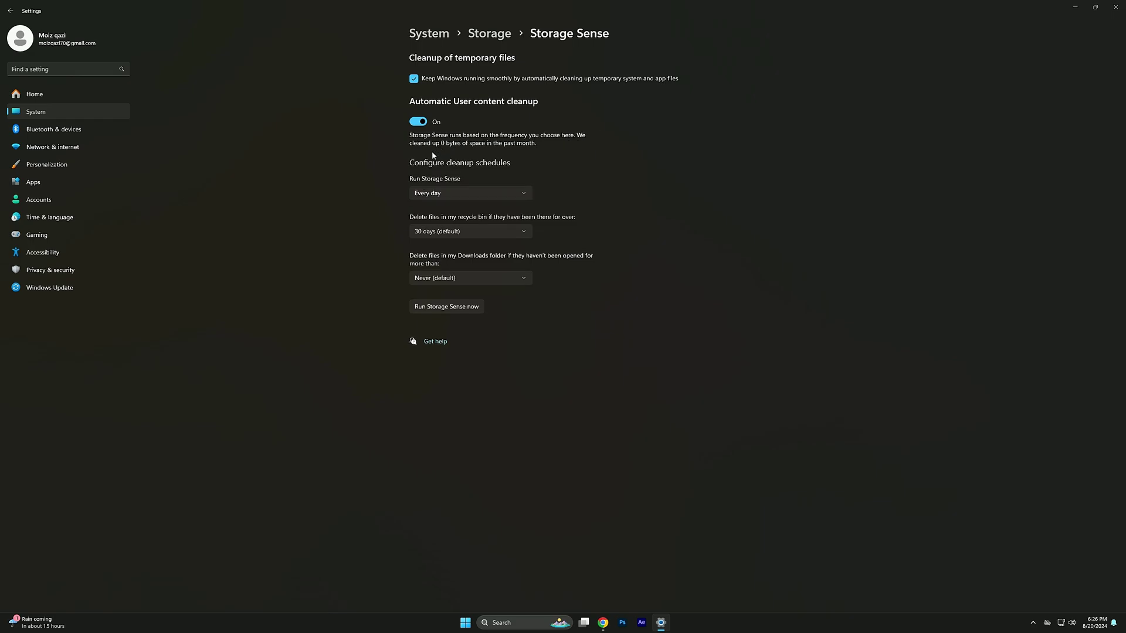
Choose 30 days for recycle bin cleanup and Never for Downloads cleanup, and run Storage Sense immediately
{"action": "left_click", "coordinate": [448, 232]}
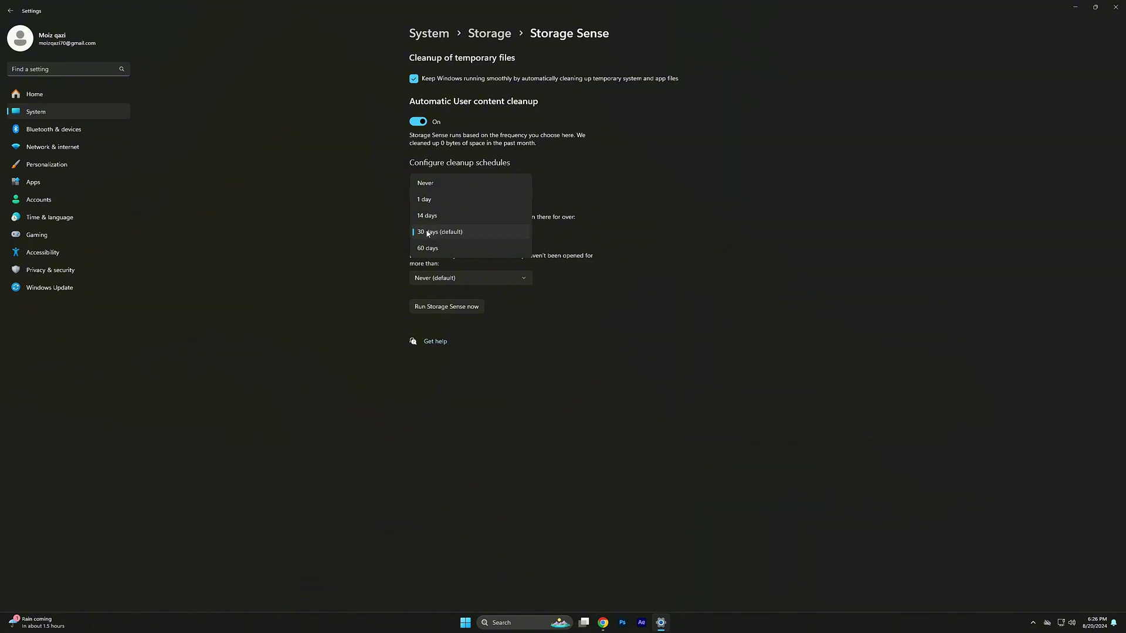
{"action": "left_click", "coordinate": [428, 232]}
{"action": "left_click", "coordinate": [437, 280]}
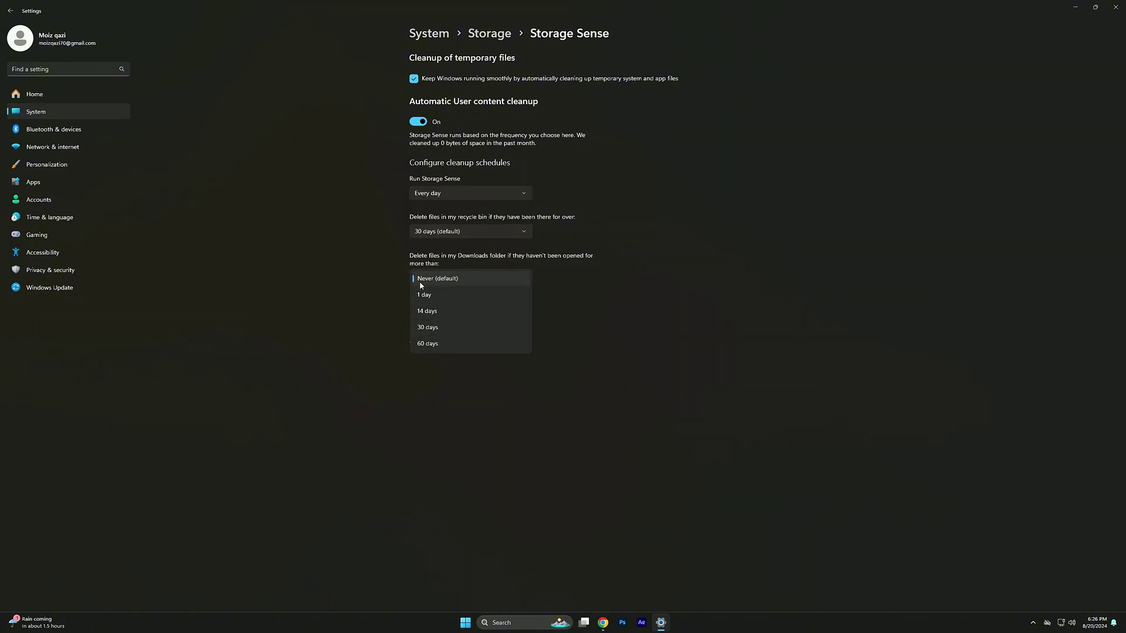
{"action": "left_click", "coordinate": [425, 280]}
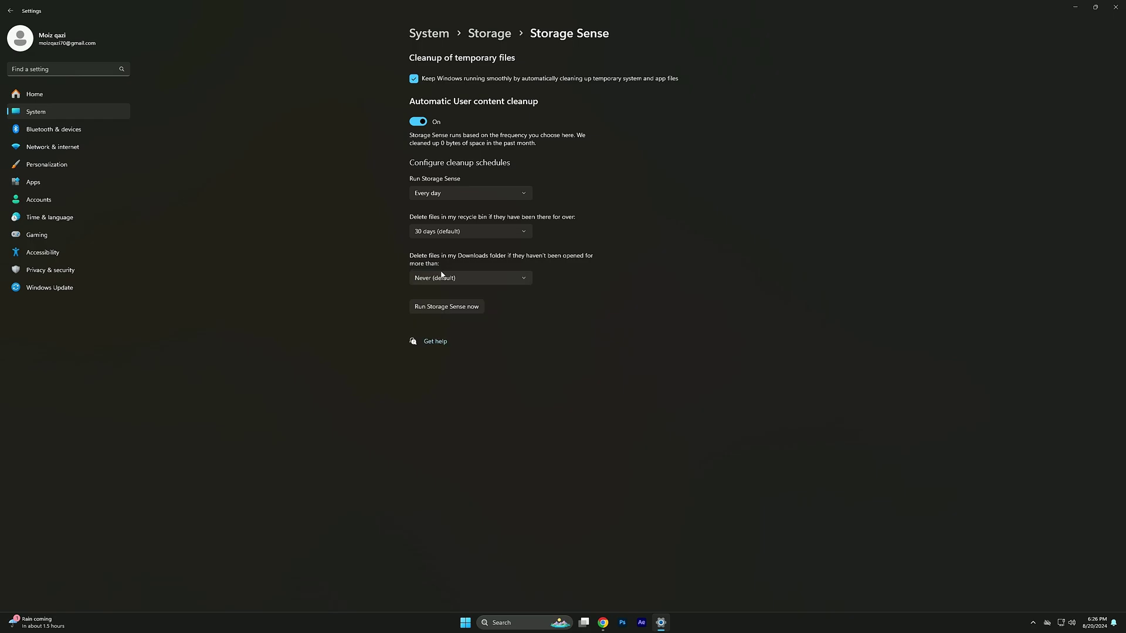
{"action": "left_click", "coordinate": [447, 307]}
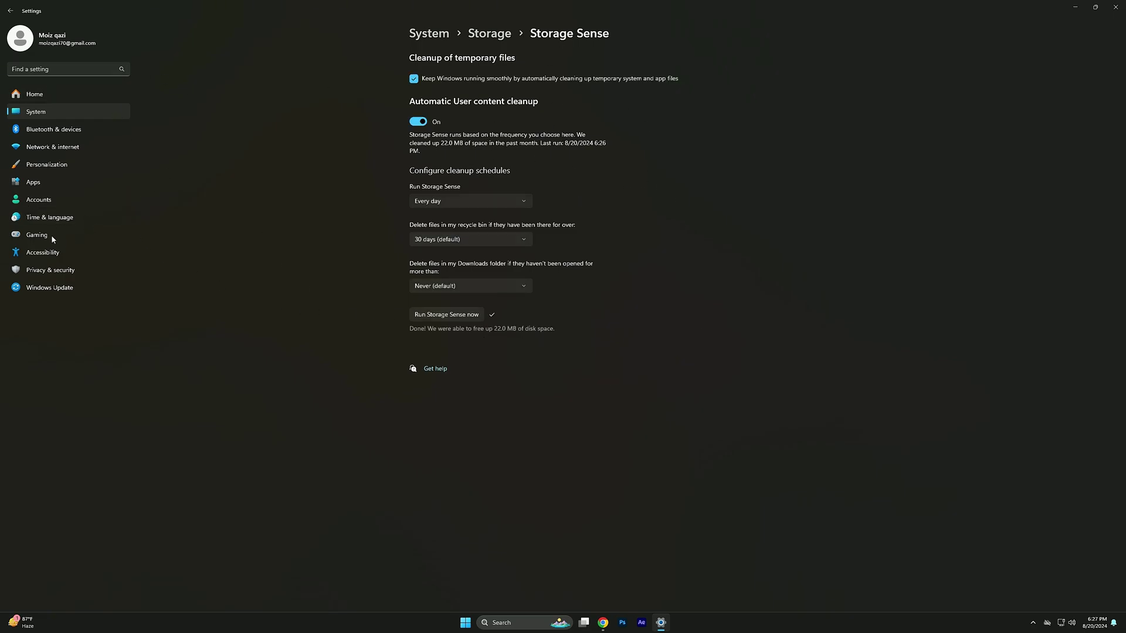
In the Gaming settings, turn off the option that lets the controller open Game Bar, and return to the Gaming page
{"action": "left_click", "coordinate": [33, 235]}
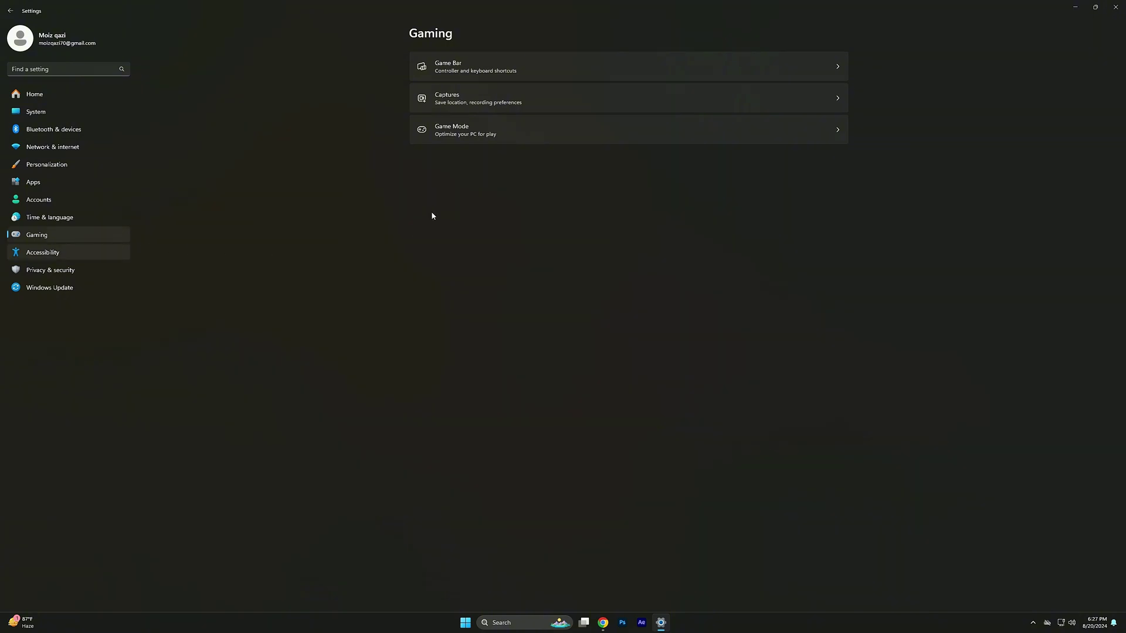
{"action": "left_click", "coordinate": [444, 66]}
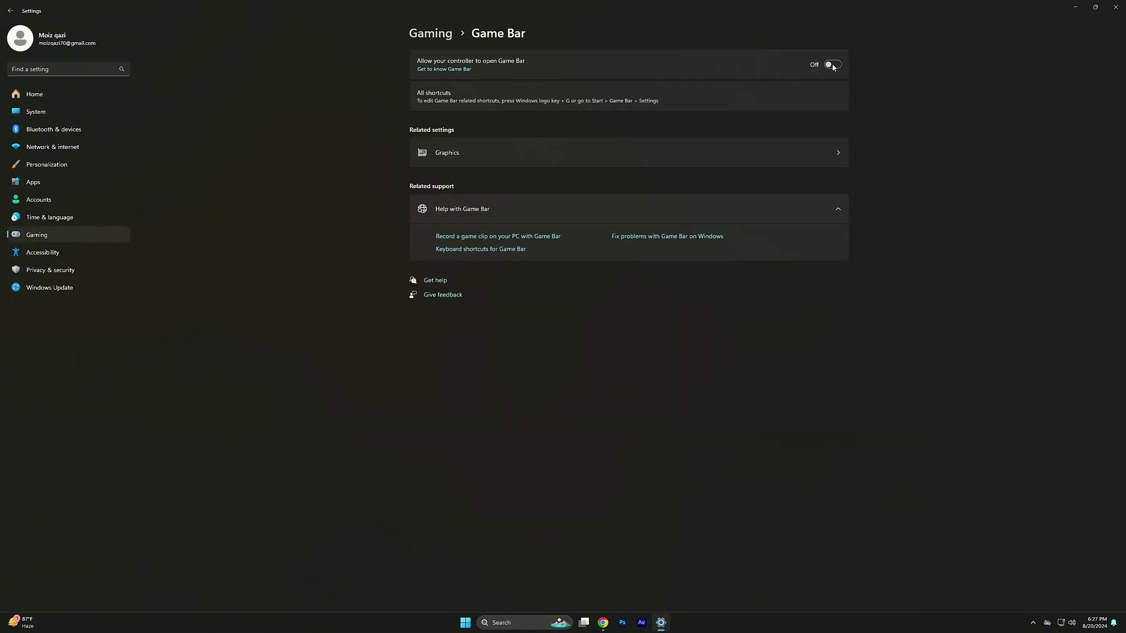
{"action": "left_click", "coordinate": [832, 65]}
{"action": "left_click", "coordinate": [423, 34]}
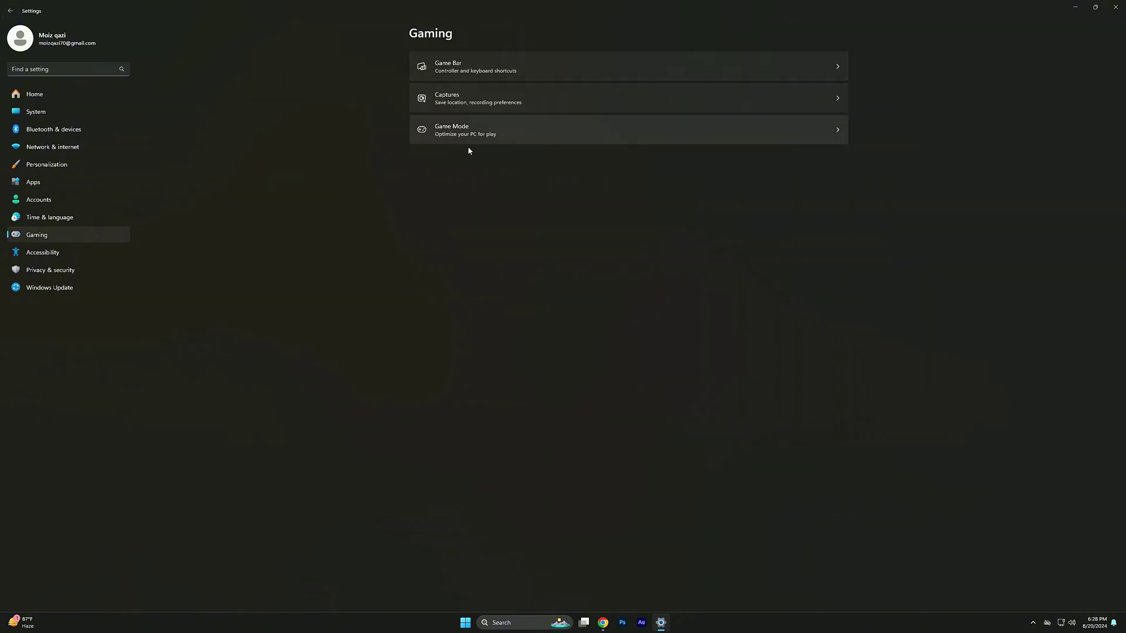
Check the Game Mode setting and the optimizations for windowed games in the default graphics settings
{"action": "left_click", "coordinate": [465, 128]}
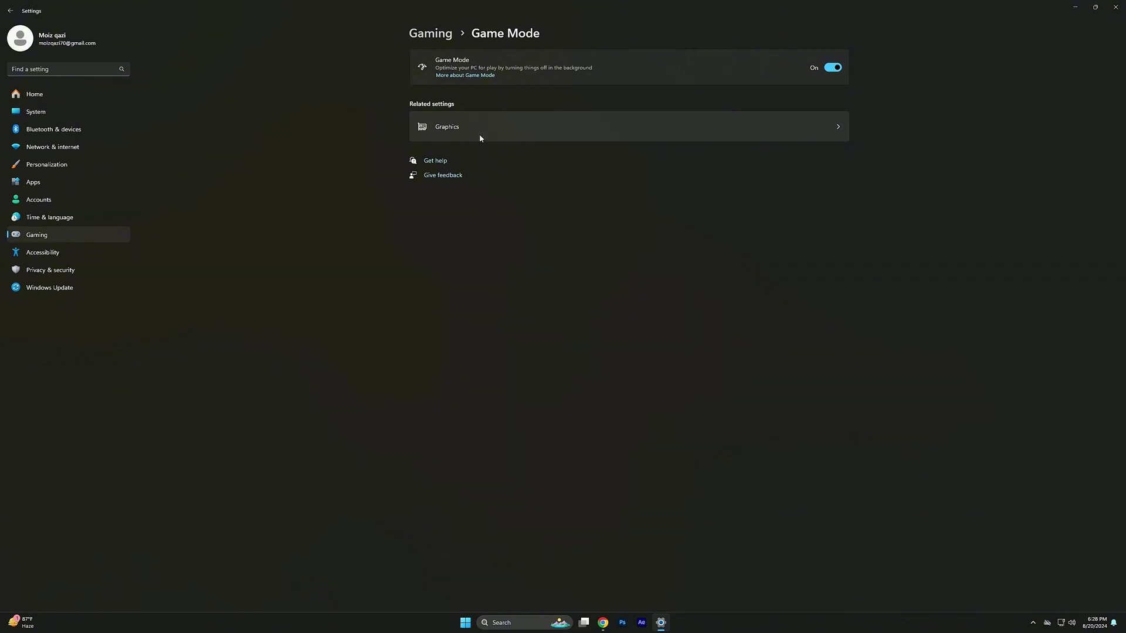
{"action": "left_click", "coordinate": [437, 130]}
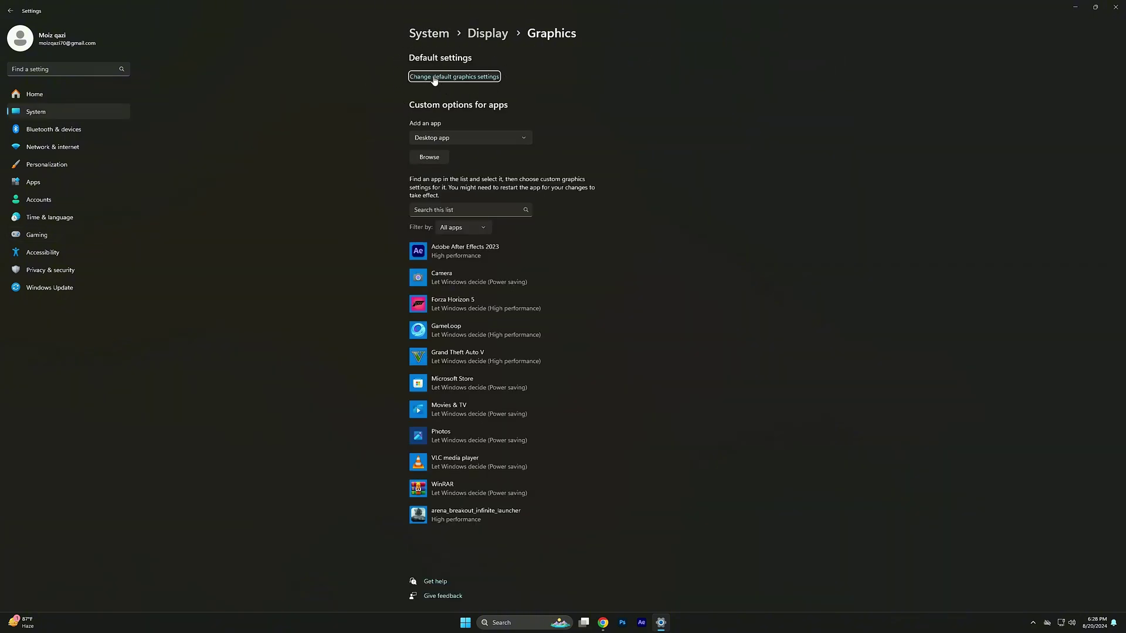
{"action": "left_click", "coordinate": [454, 76]}
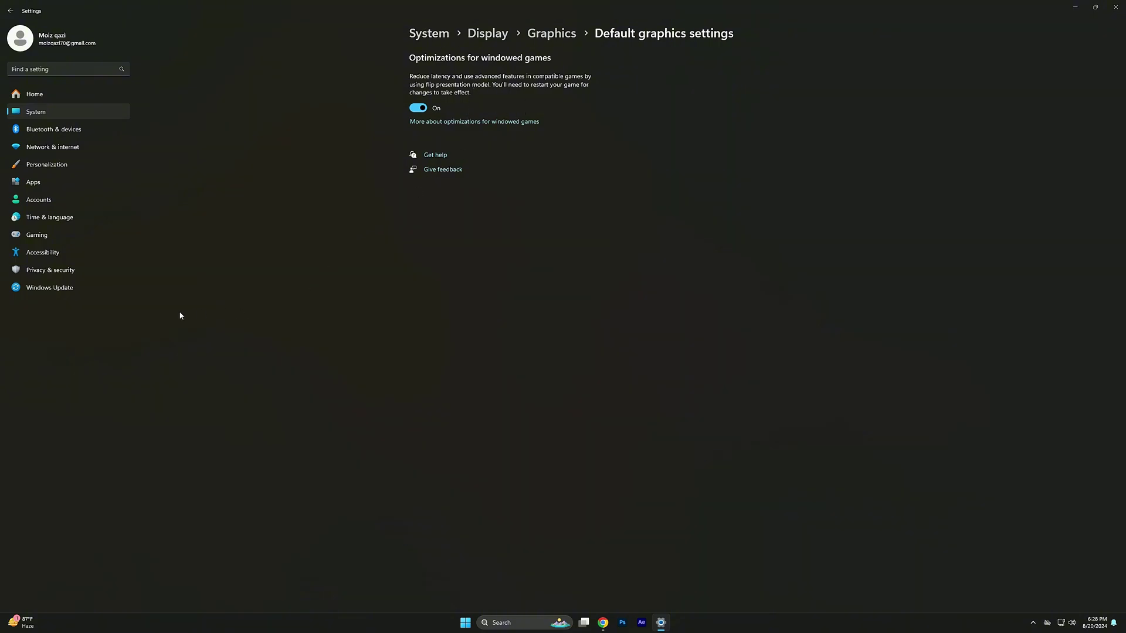
Check for Windows updates and close Settings
{"action": "left_click", "coordinate": [45, 289]}
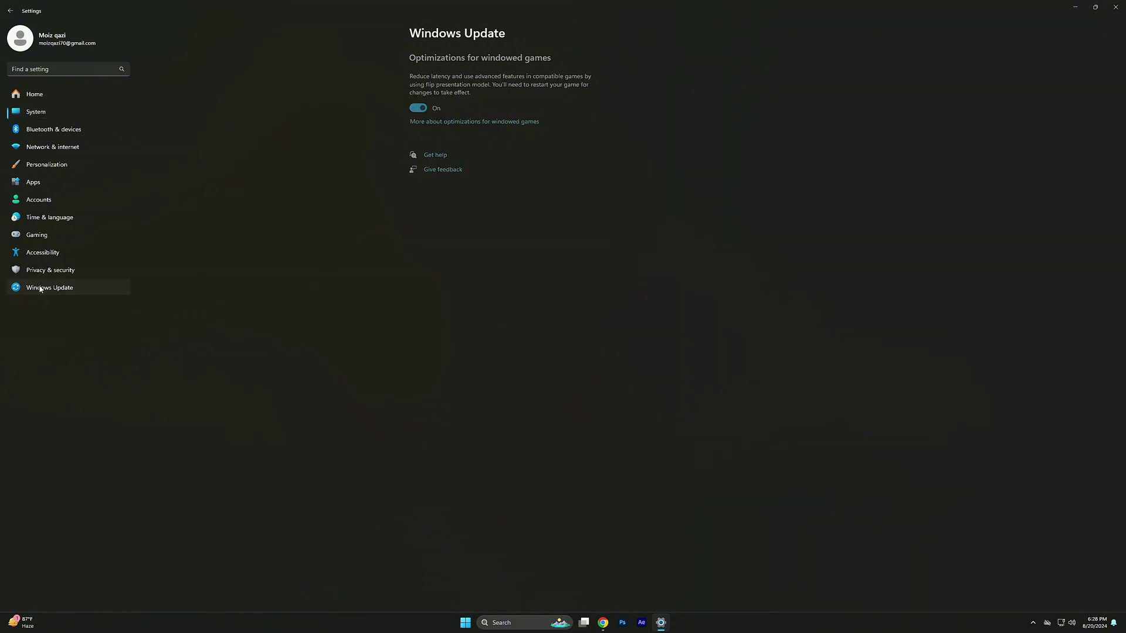
{"action": "left_click", "coordinate": [815, 75]}
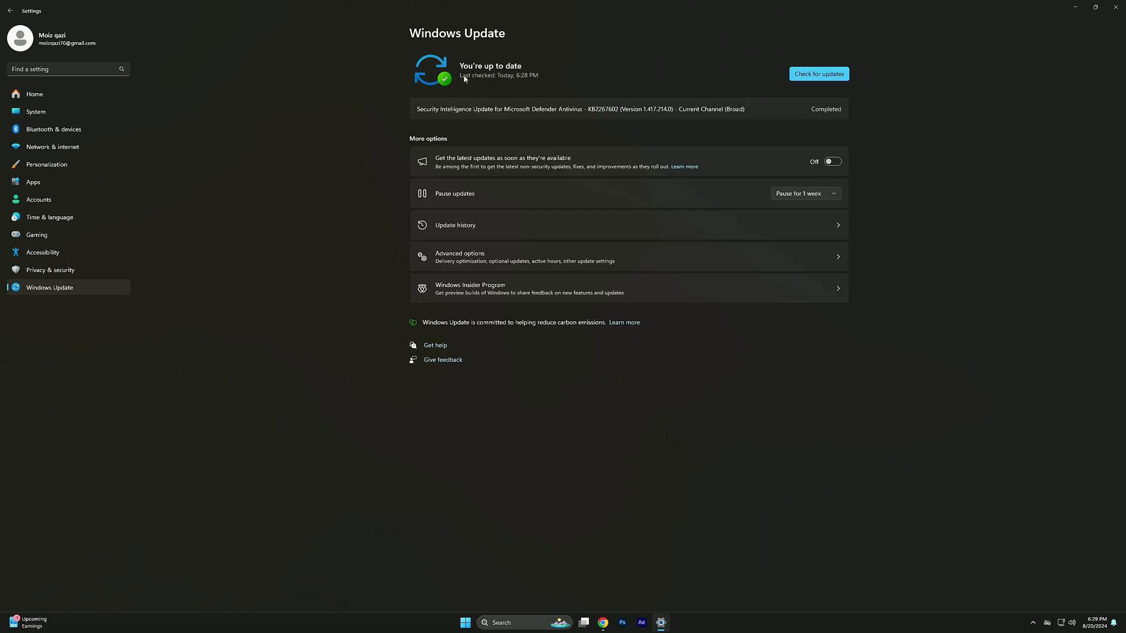
{"action": "left_click", "coordinate": [1115, 7]}
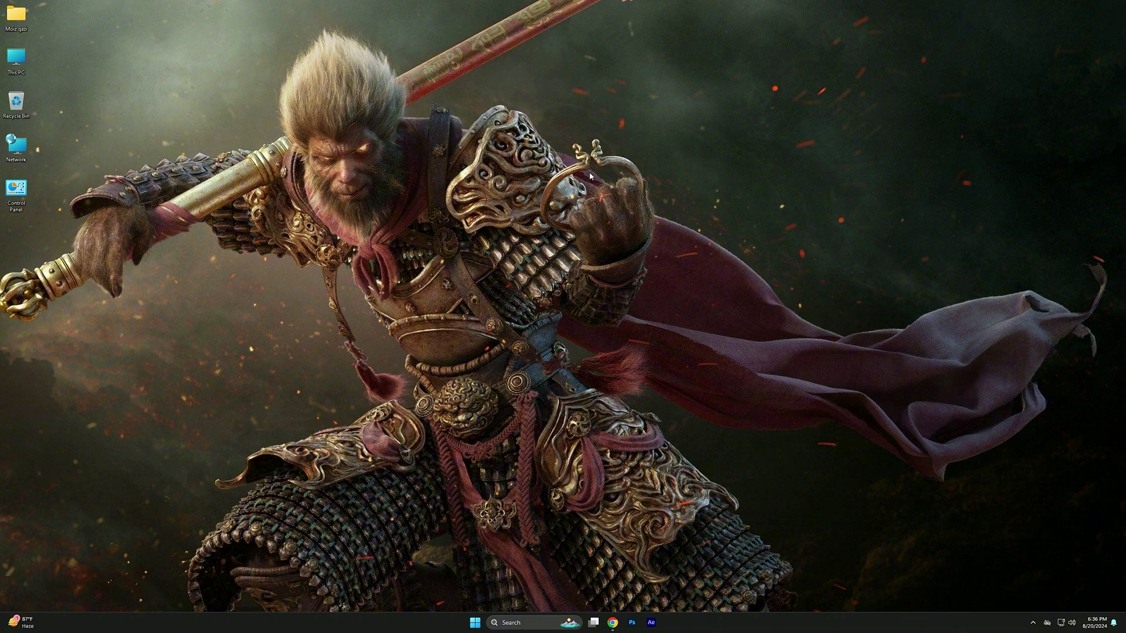
Open AMD Software: Adrenalin Edition from the desktop, check for GPU driver updates in its system settings, and close it
{"action": "right_click", "coordinate": [592, 183]}
{"action": "left_click", "coordinate": [627, 315]}
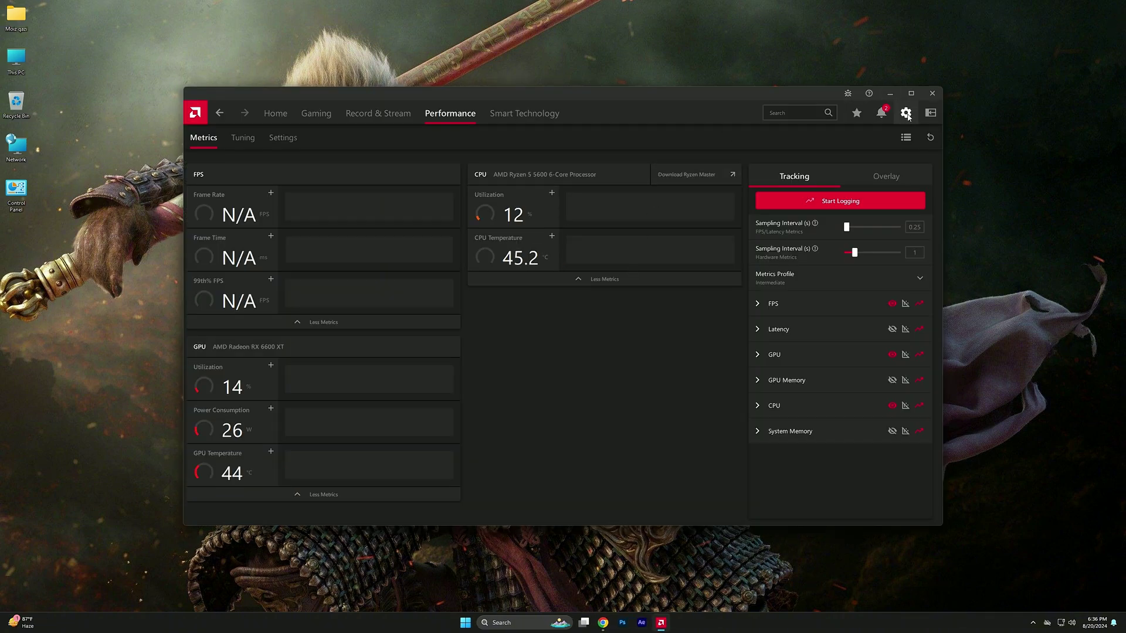
{"action": "left_click", "coordinate": [906, 113]}
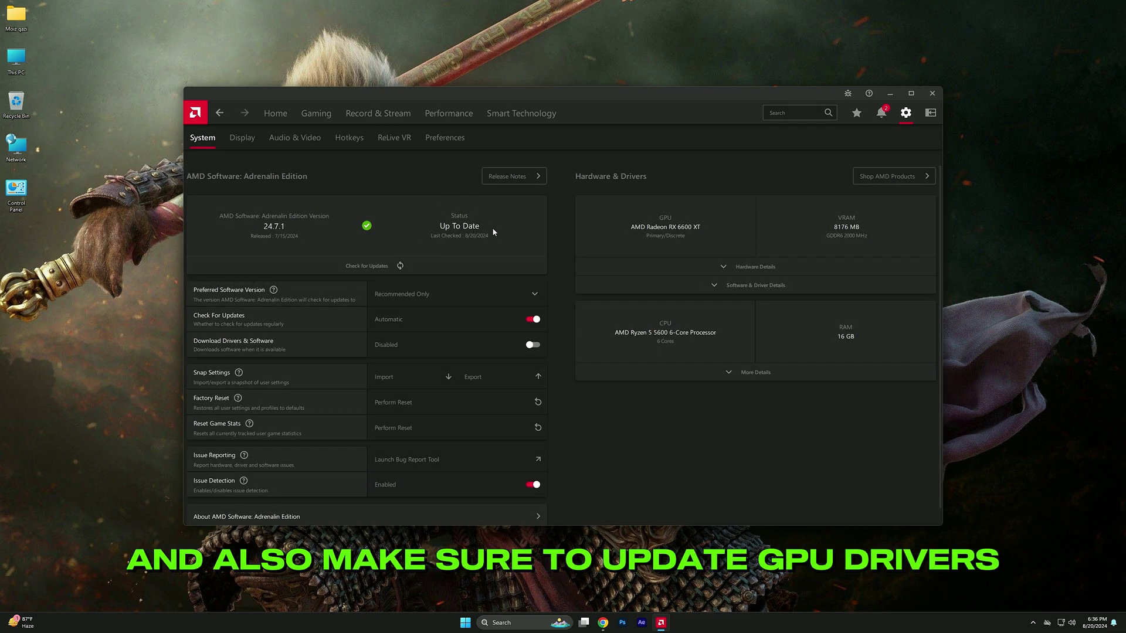
{"action": "left_click", "coordinate": [365, 263]}
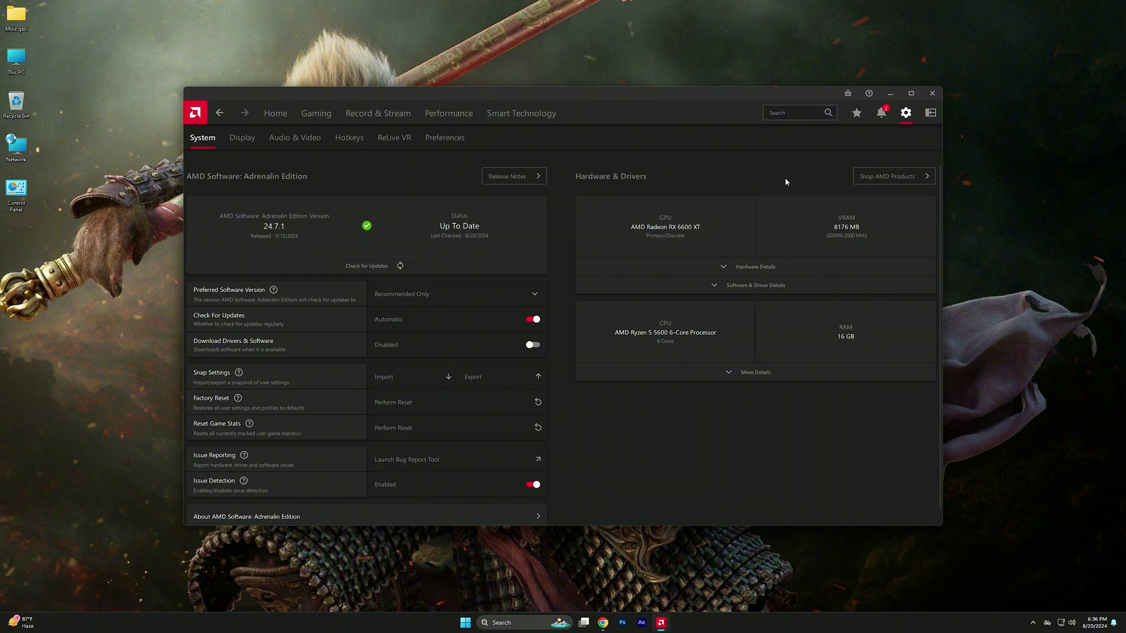
{"action": "left_click", "coordinate": [932, 93]}
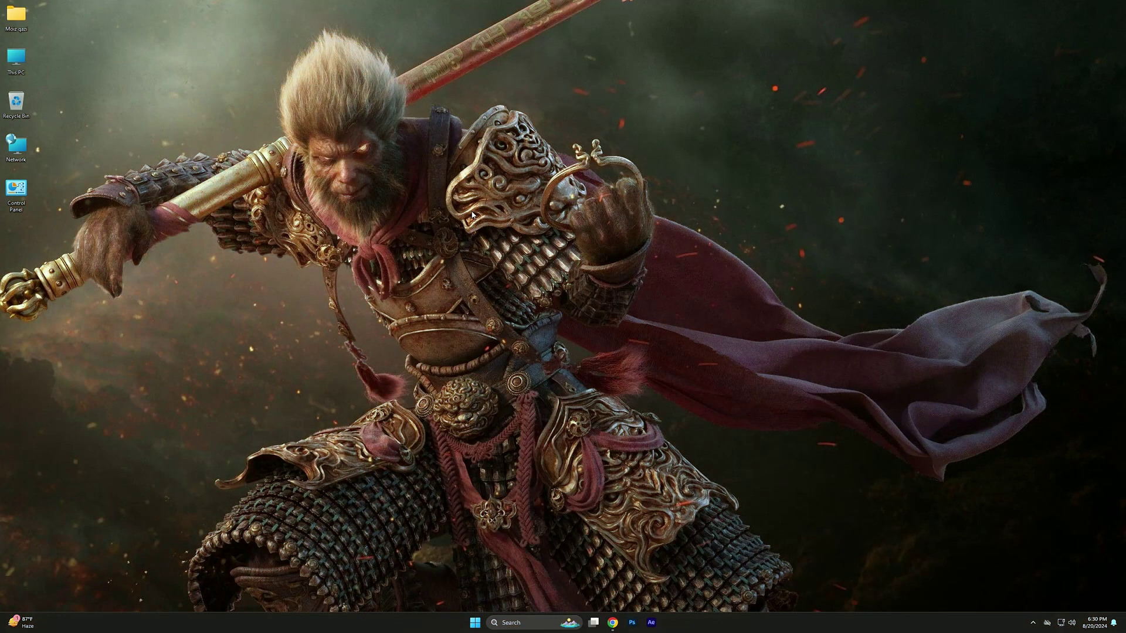
Search Windows for "system confi" and open System Configuration
{"action": "left_click", "coordinate": [475, 623]}
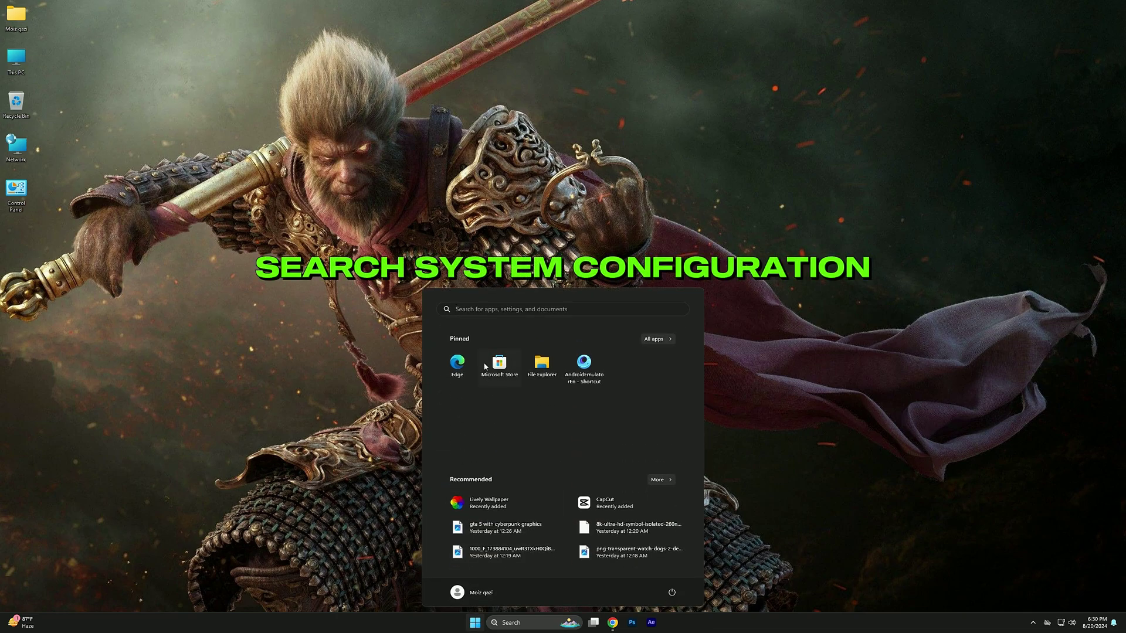
{"action": "left_click", "coordinate": [497, 310]}
{"action": "type", "text": "s"}
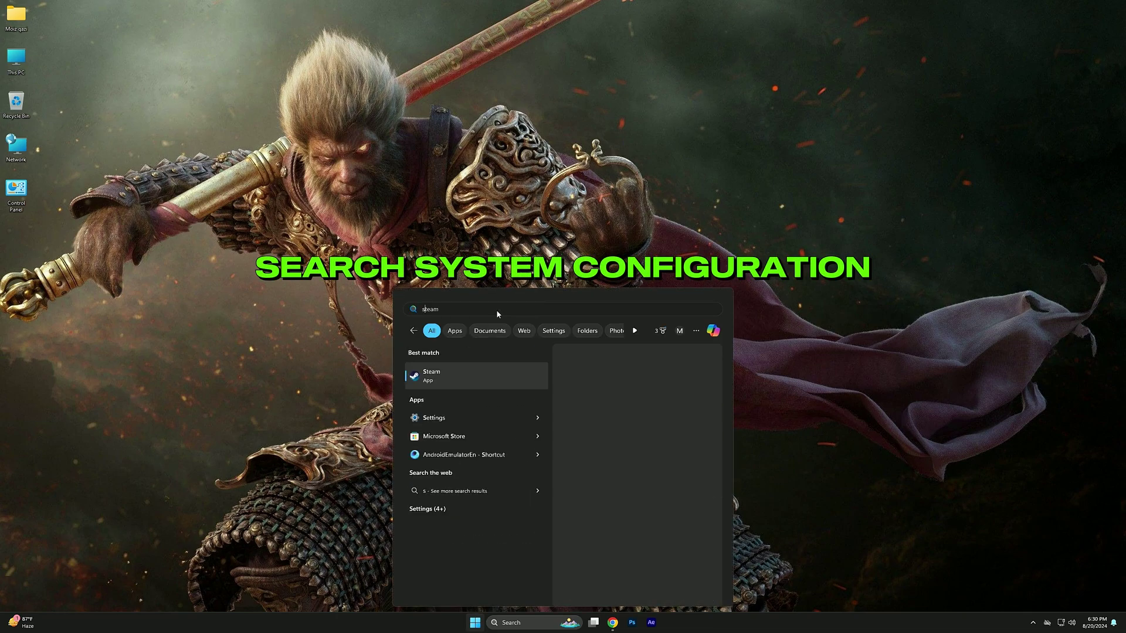
{"action": "type", "text": "ystem con"}
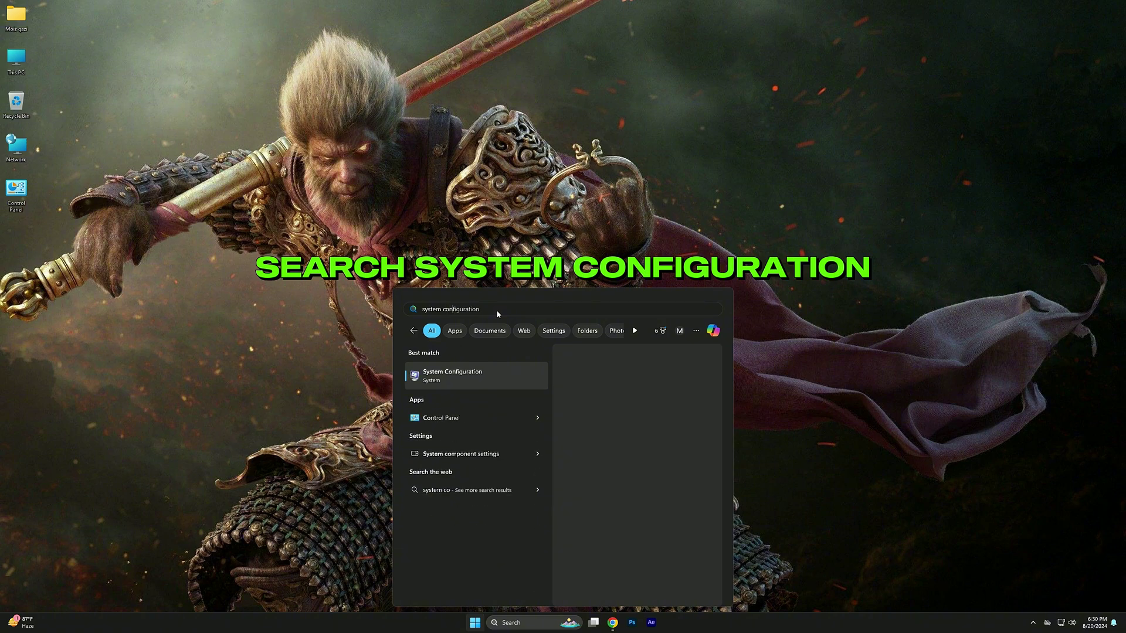
{"action": "type", "text": "fi"}
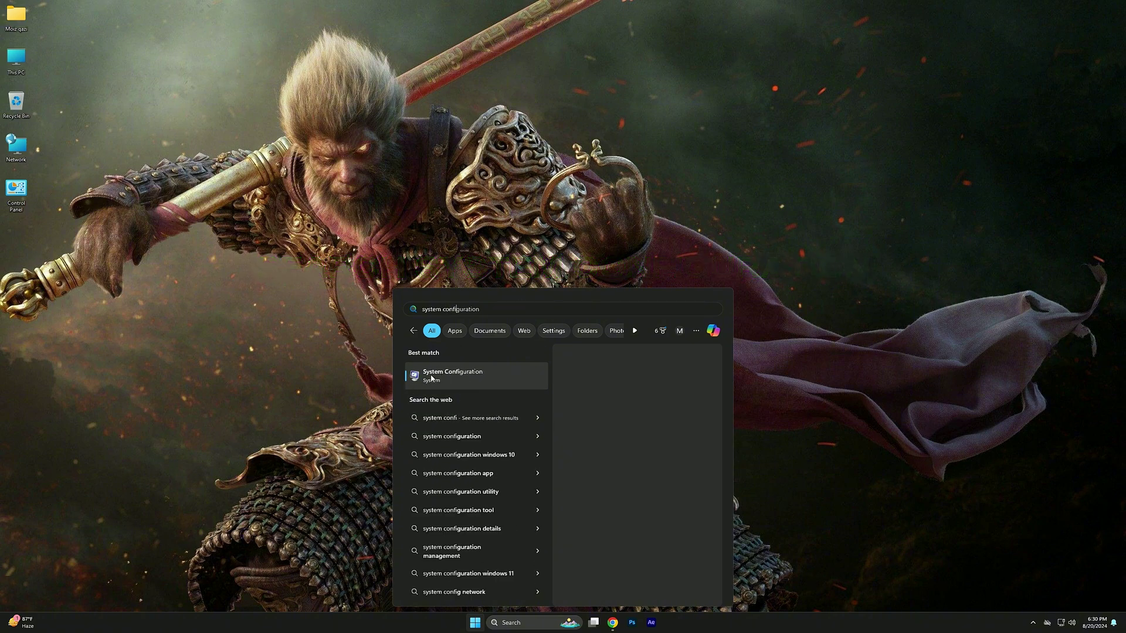
{"action": "left_click", "coordinate": [451, 377]}
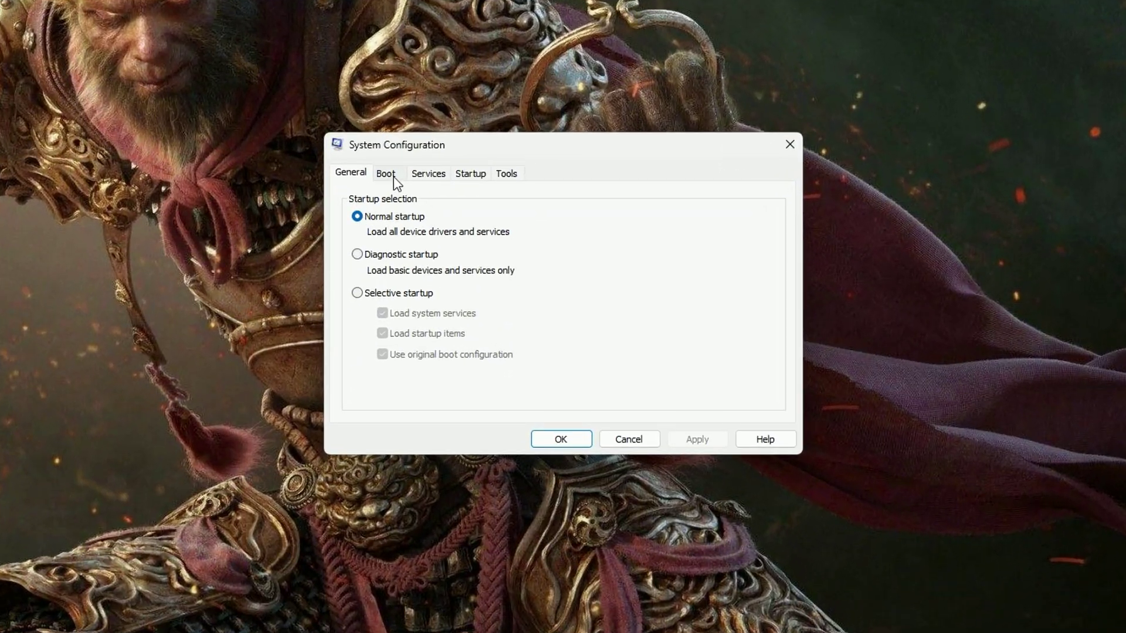
Set the number of processors to 12 in the Windows 11 advanced boot options, apply it, and exit without restarting
{"action": "left_click", "coordinate": [445, 221]}
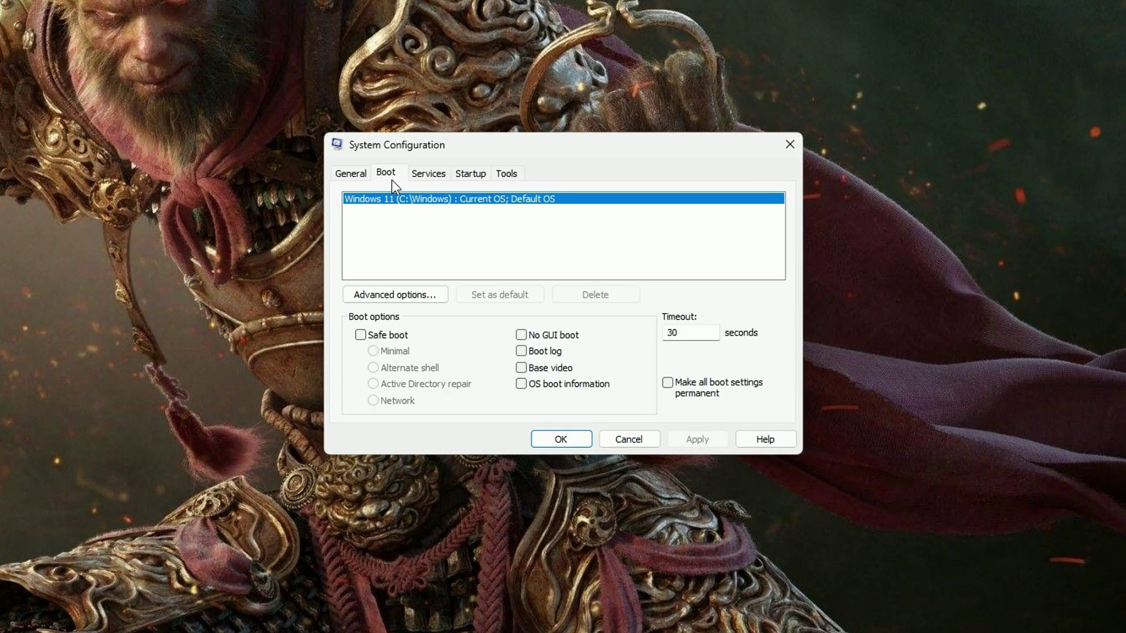
{"action": "left_click", "coordinate": [379, 296]}
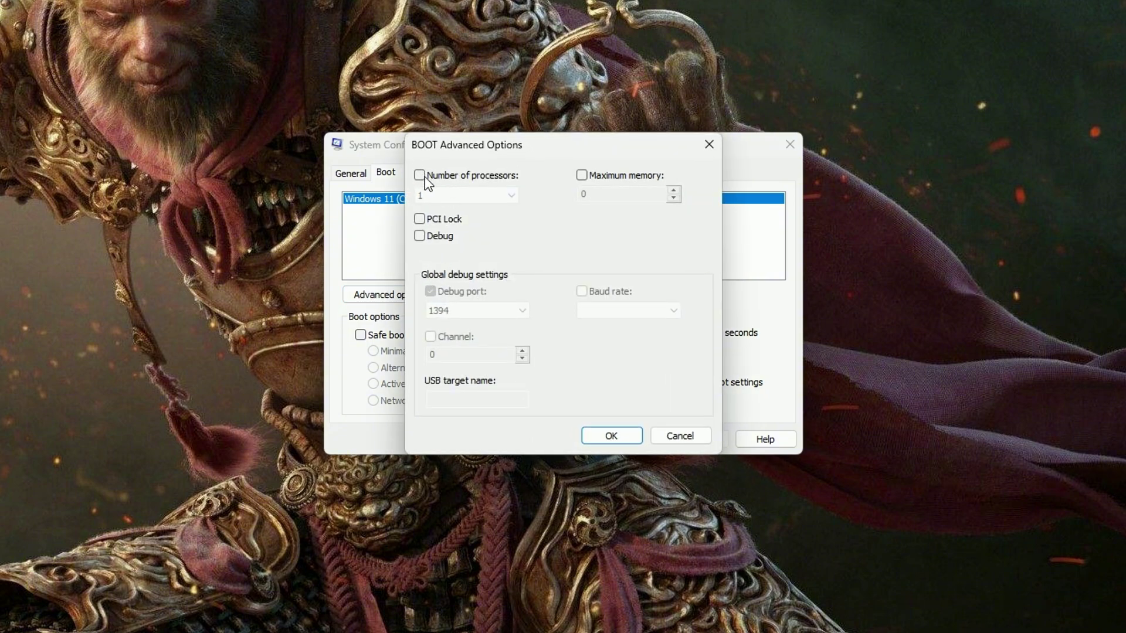
{"action": "left_click", "coordinate": [419, 176]}
{"action": "left_click", "coordinate": [428, 194]}
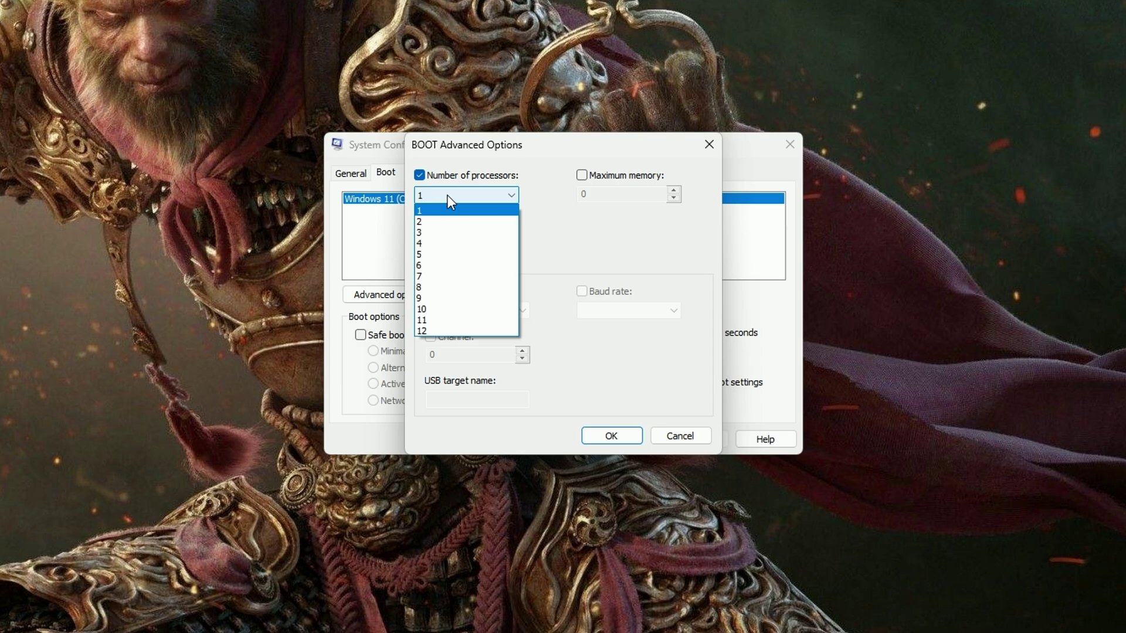
{"action": "left_click", "coordinate": [423, 331]}
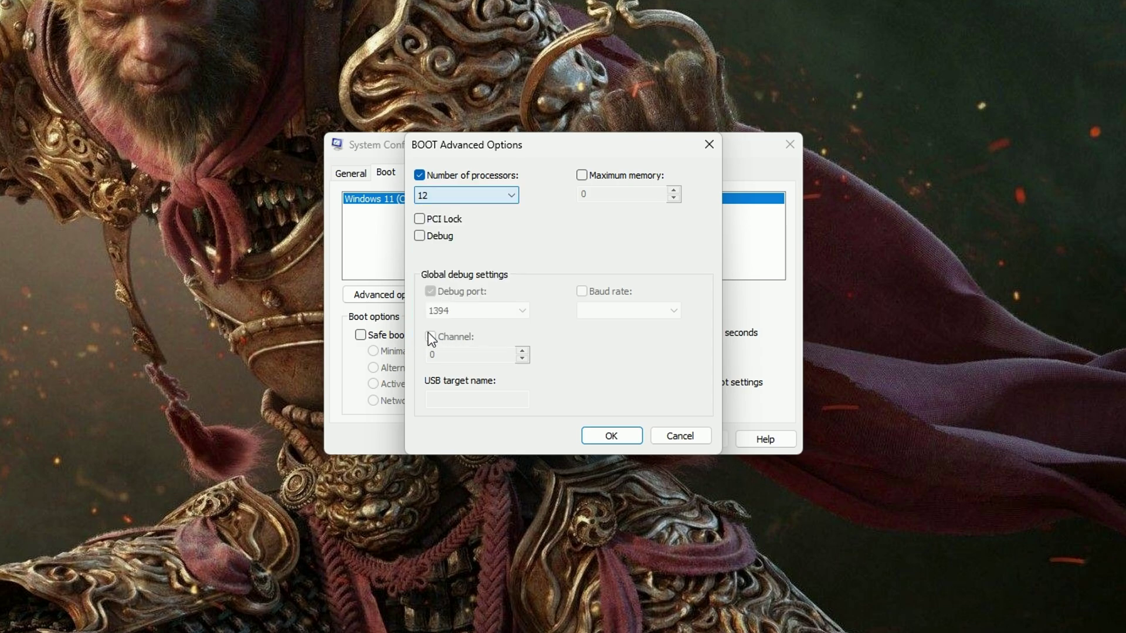
{"action": "left_click", "coordinate": [607, 439]}
{"action": "left_click", "coordinate": [711, 441]}
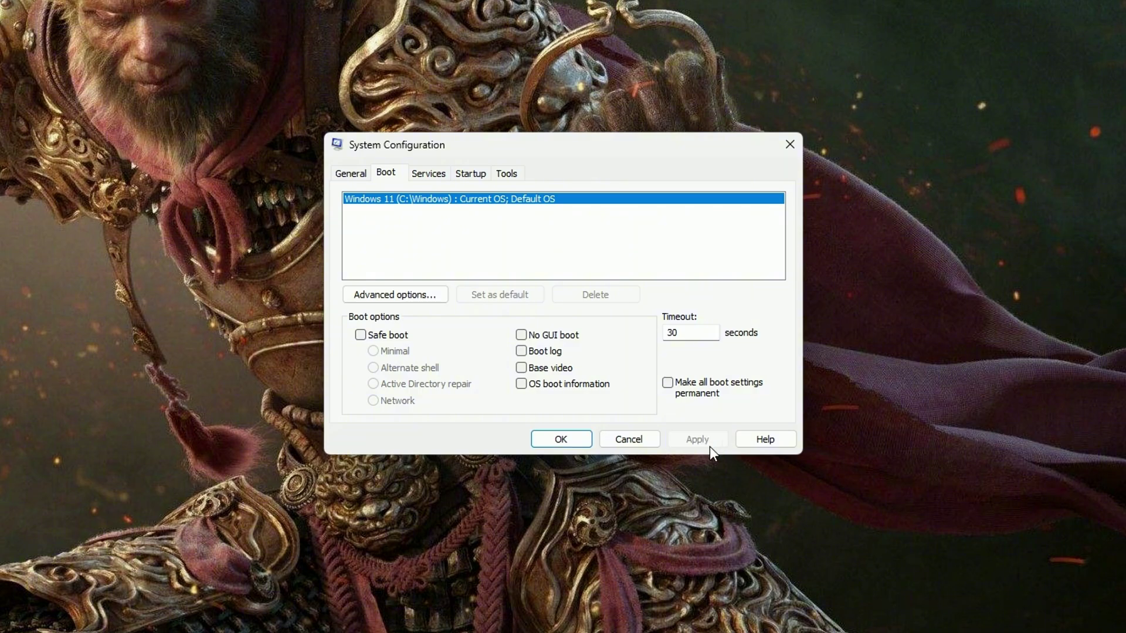
{"action": "left_click", "coordinate": [561, 440]}
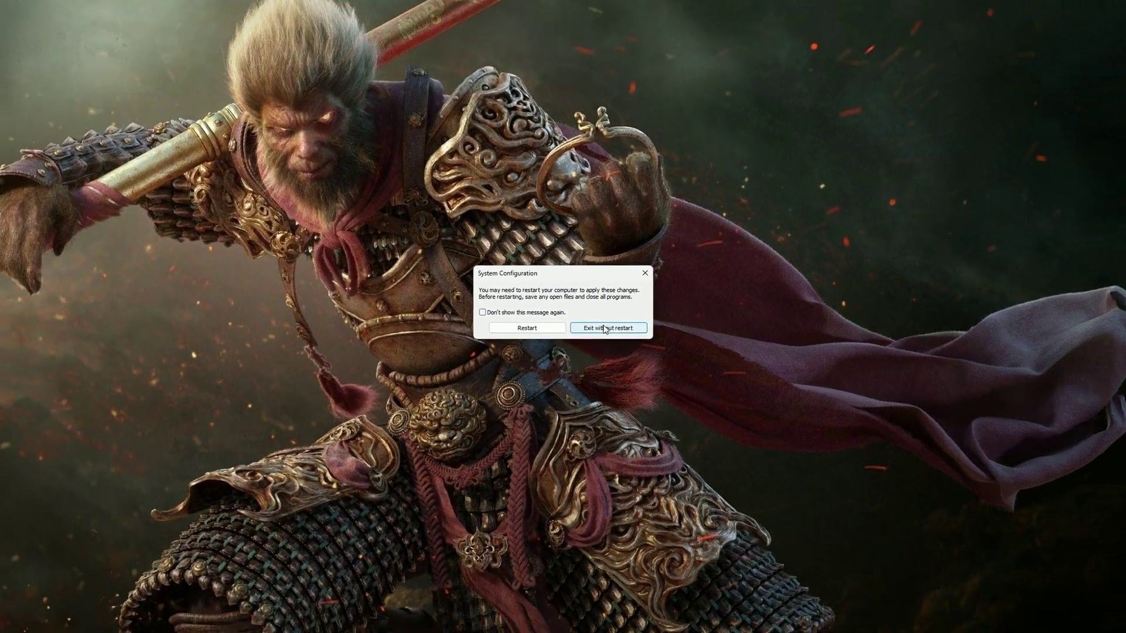
{"action": "left_click", "coordinate": [605, 329]}
Search Windows for "local group" and open Edit group policy
{"action": "left_click", "coordinate": [475, 623]}
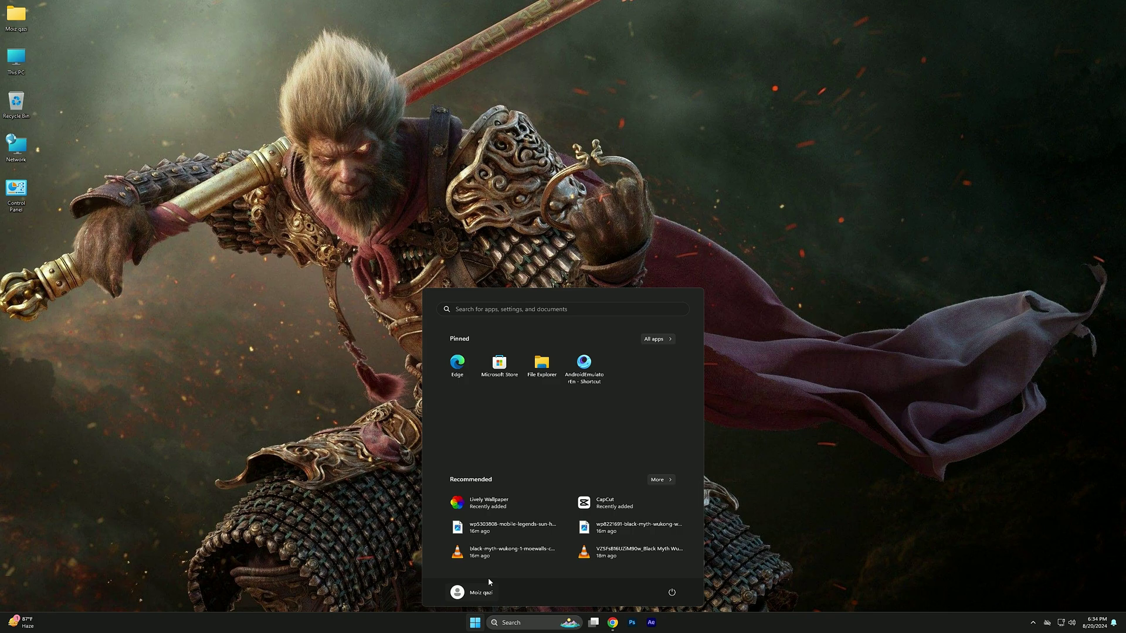
{"action": "left_click", "coordinate": [492, 309]}
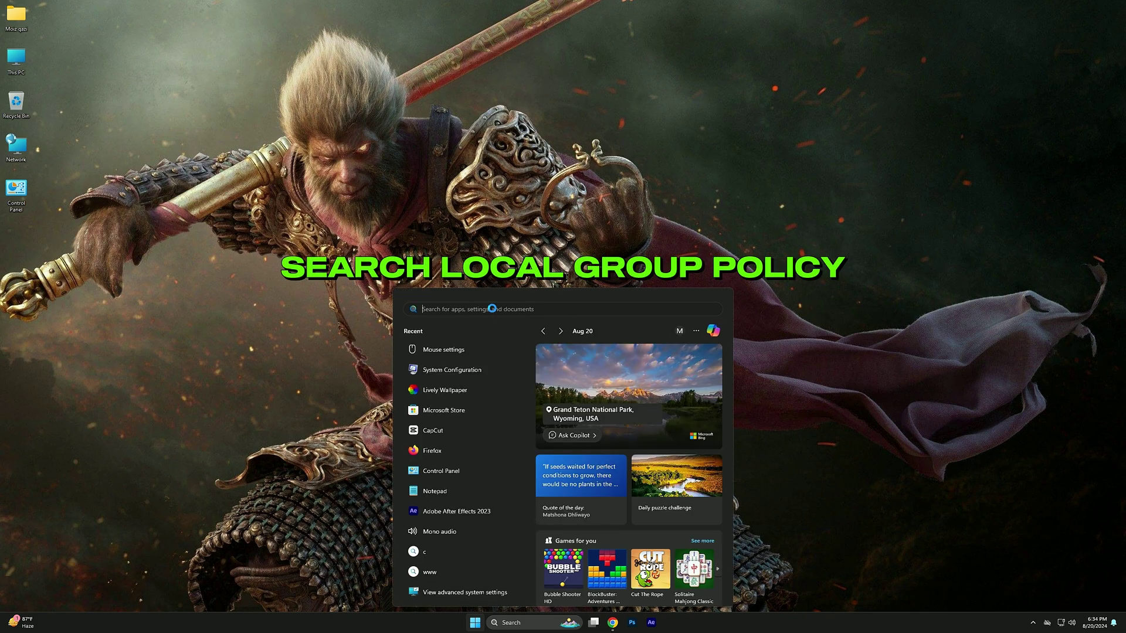
{"action": "type", "text": "loca"}
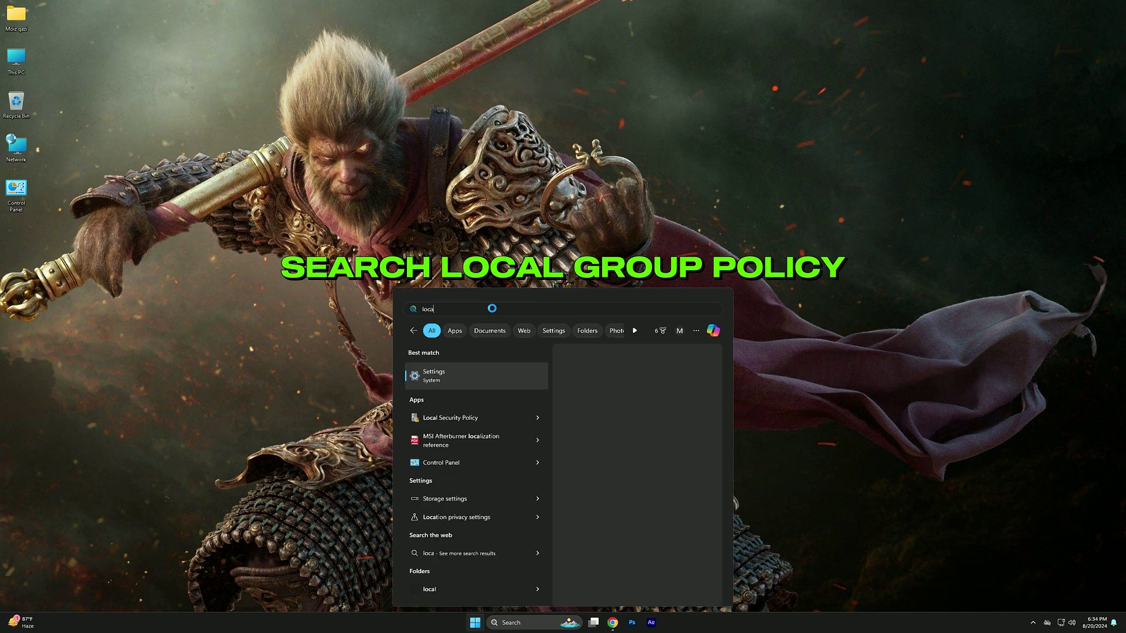
{"action": "type", "text": "l gr"}
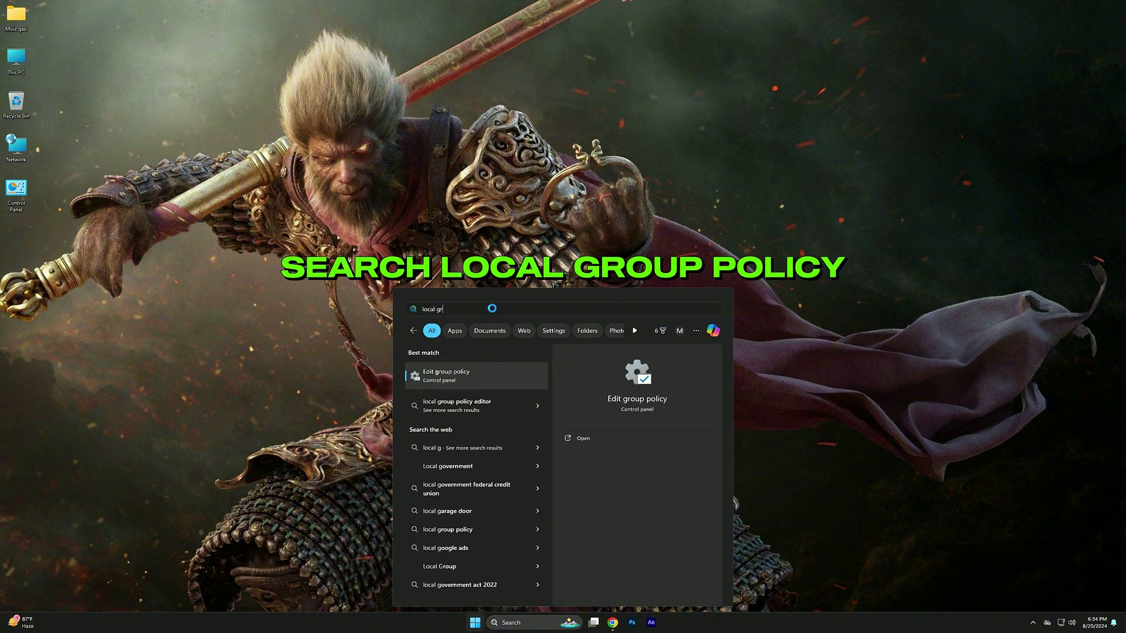
{"action": "type", "text": "oup"}
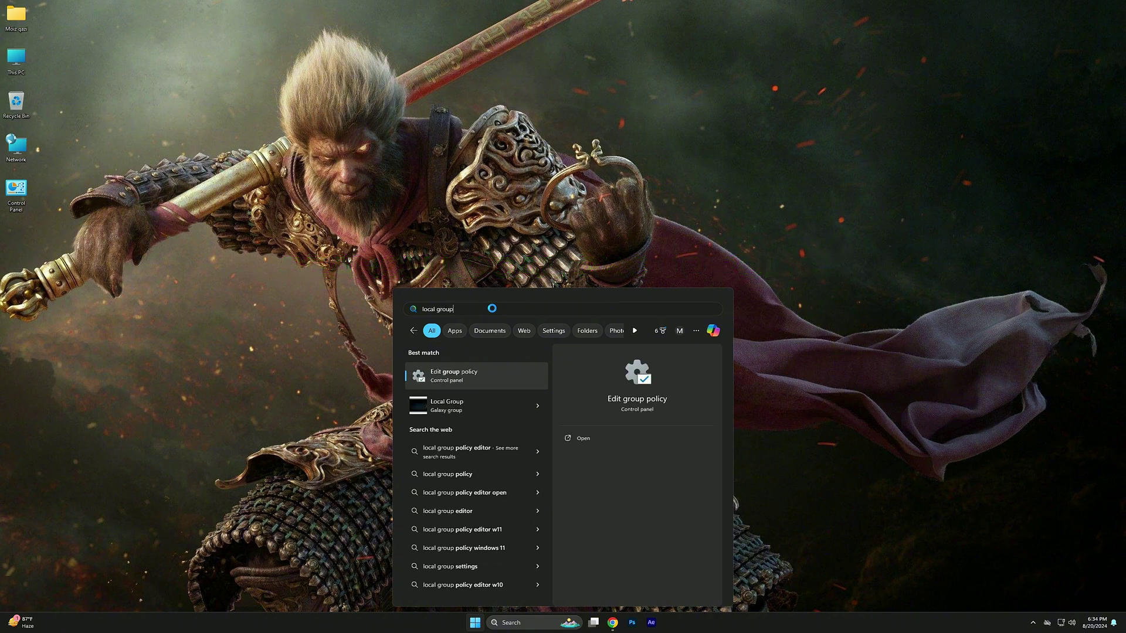
{"action": "left_click", "coordinate": [438, 375]}
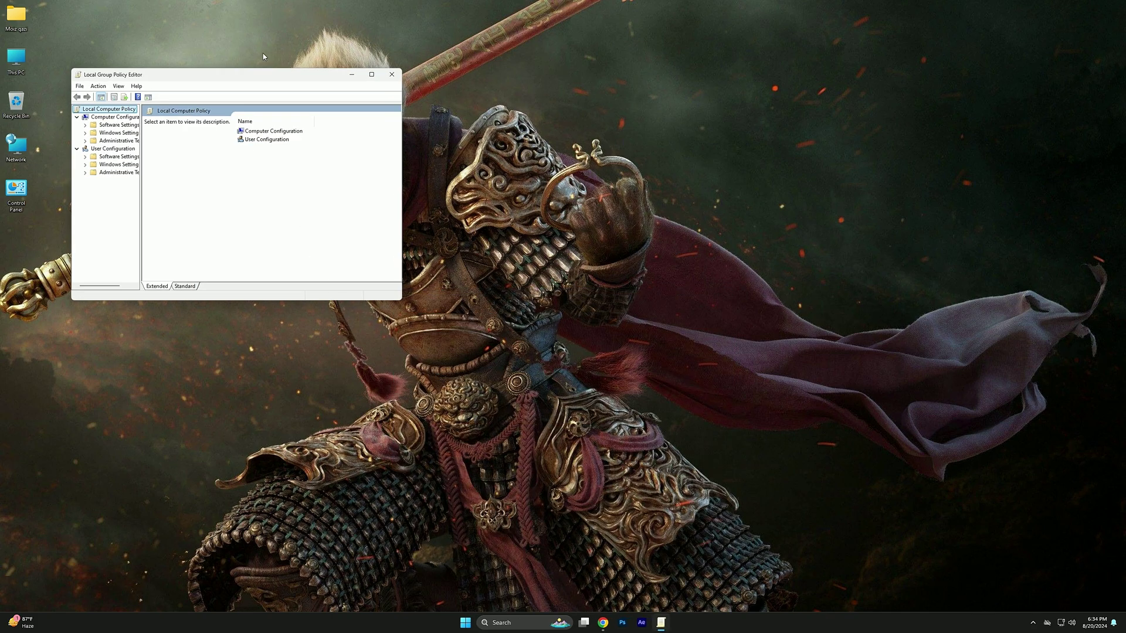
Reposition and enlarge the Local Group Policy Editor window and widen its console tree so the folder names fit
{"action": "left_click_drag", "start_coordinate": [315, 103], "coordinate": [660, 165]}
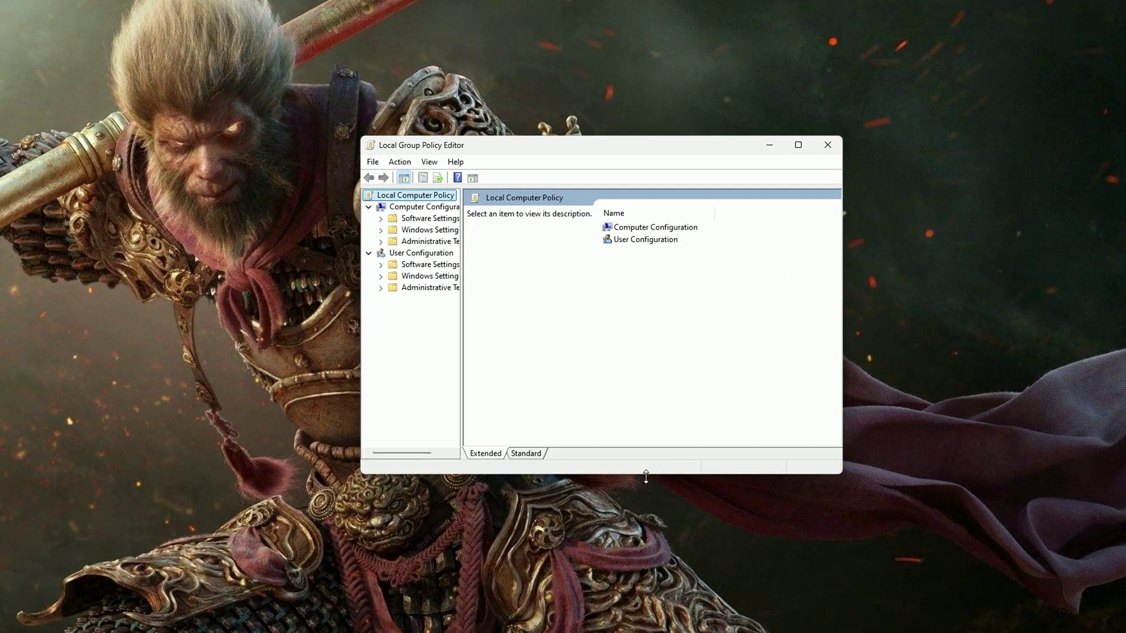
{"action": "left_click_drag", "start_coordinate": [645, 475], "coordinate": [622, 558]}
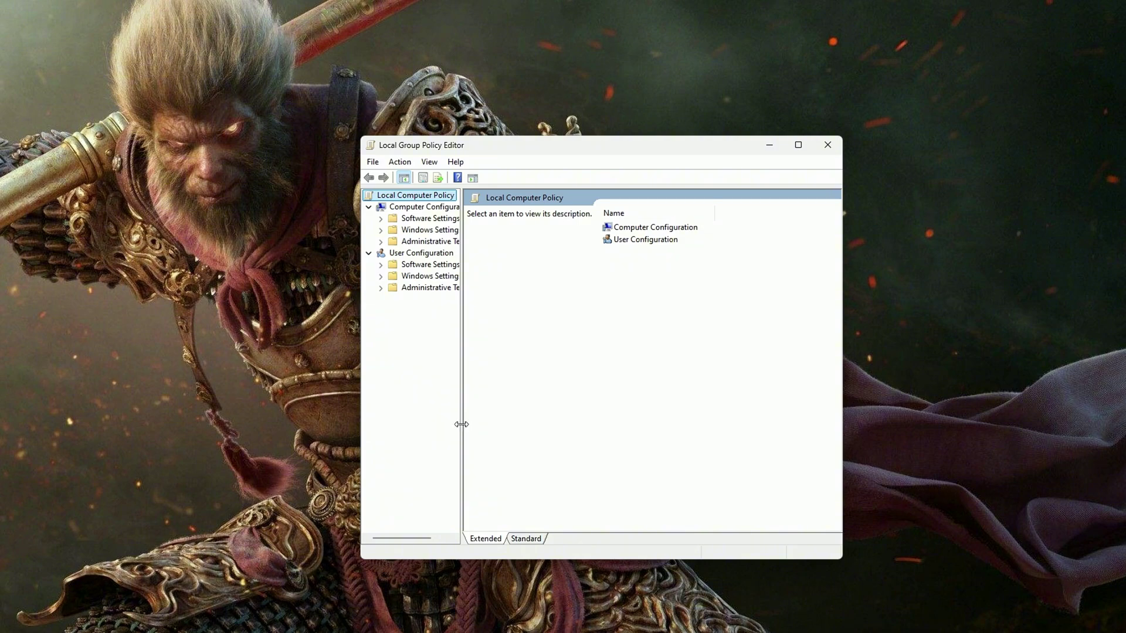
{"action": "left_click_drag", "start_coordinate": [462, 424], "coordinate": [524, 427]}
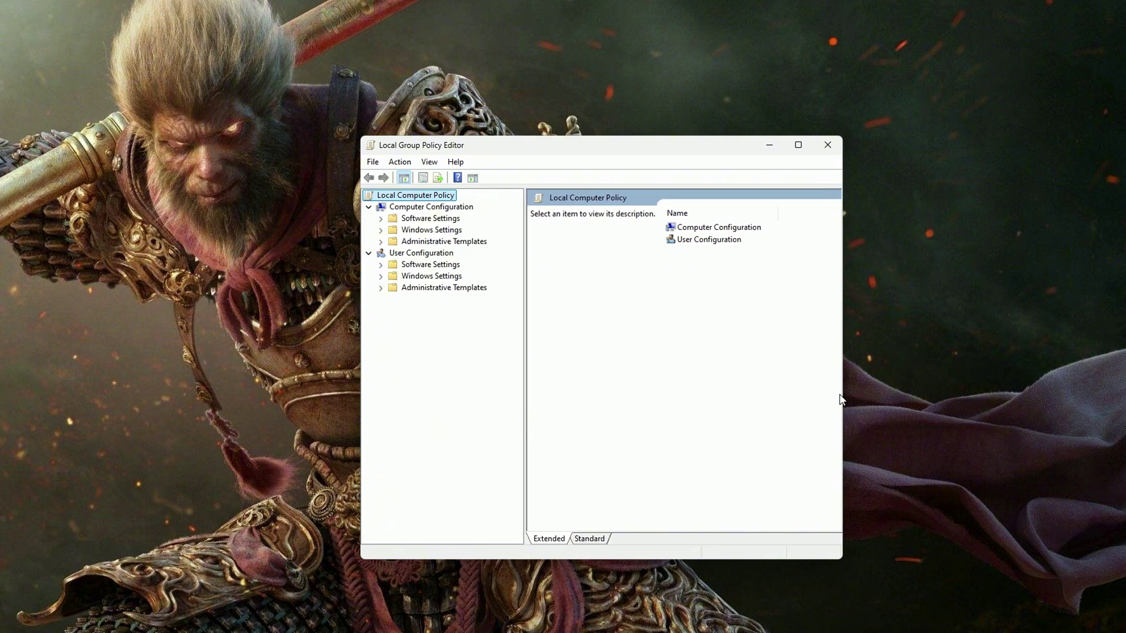
{"action": "left_click_drag", "start_coordinate": [842, 396], "coordinate": [939, 389]}
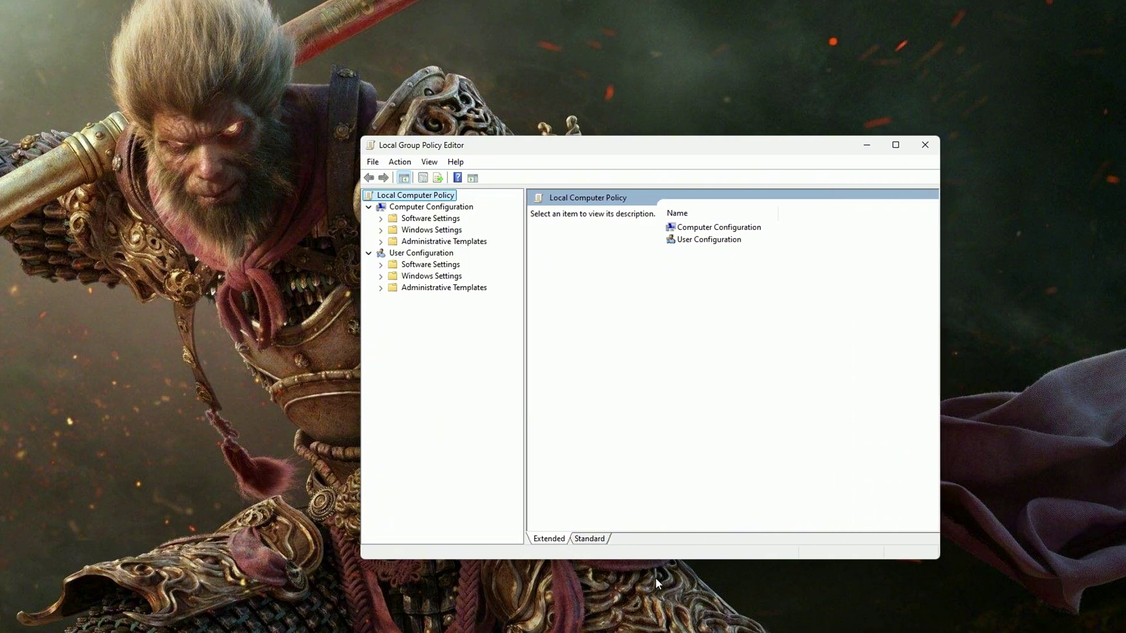
{"action": "left_click_drag", "start_coordinate": [501, 154], "coordinate": [432, 154]}
Open the App Privacy policies under Computer Configuration, Administrative Templates, Windows Components, and enlarge the window to fit the settings list
{"action": "left_click", "coordinate": [302, 236]}
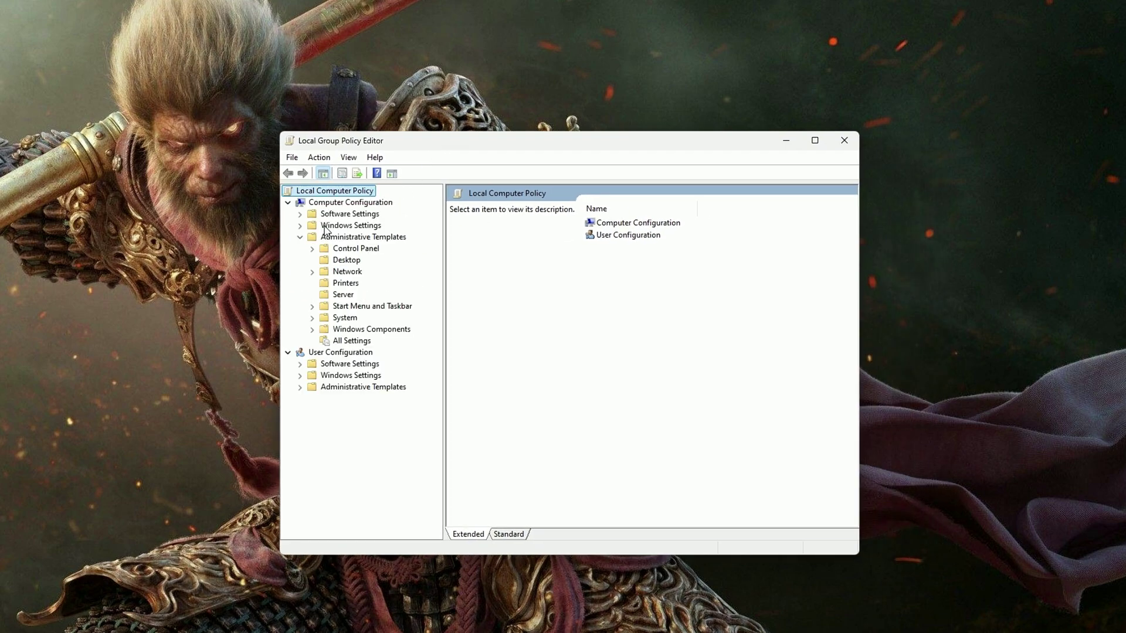
{"action": "left_click", "coordinate": [382, 237]}
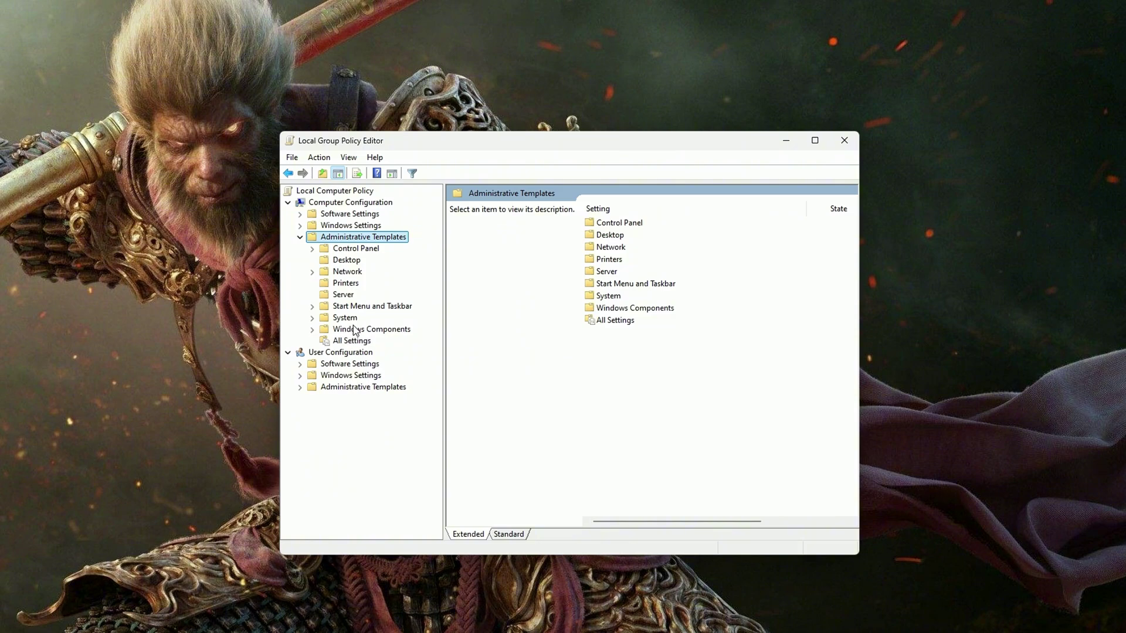
{"action": "left_click", "coordinate": [352, 329]}
{"action": "left_click", "coordinate": [315, 330]}
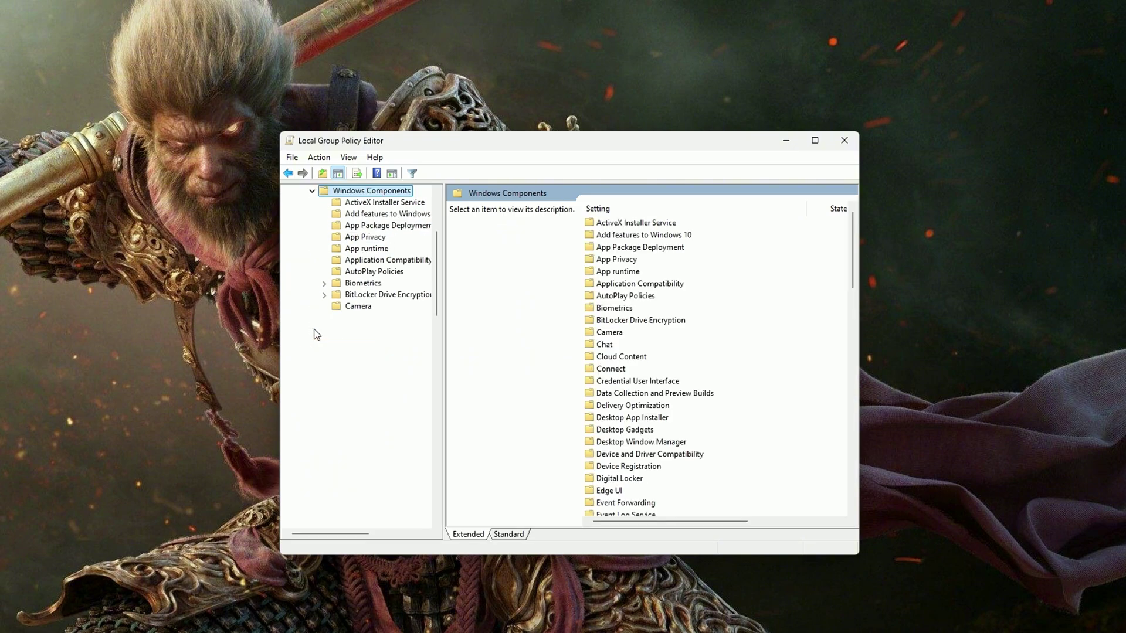
{"action": "left_click", "coordinate": [352, 238]}
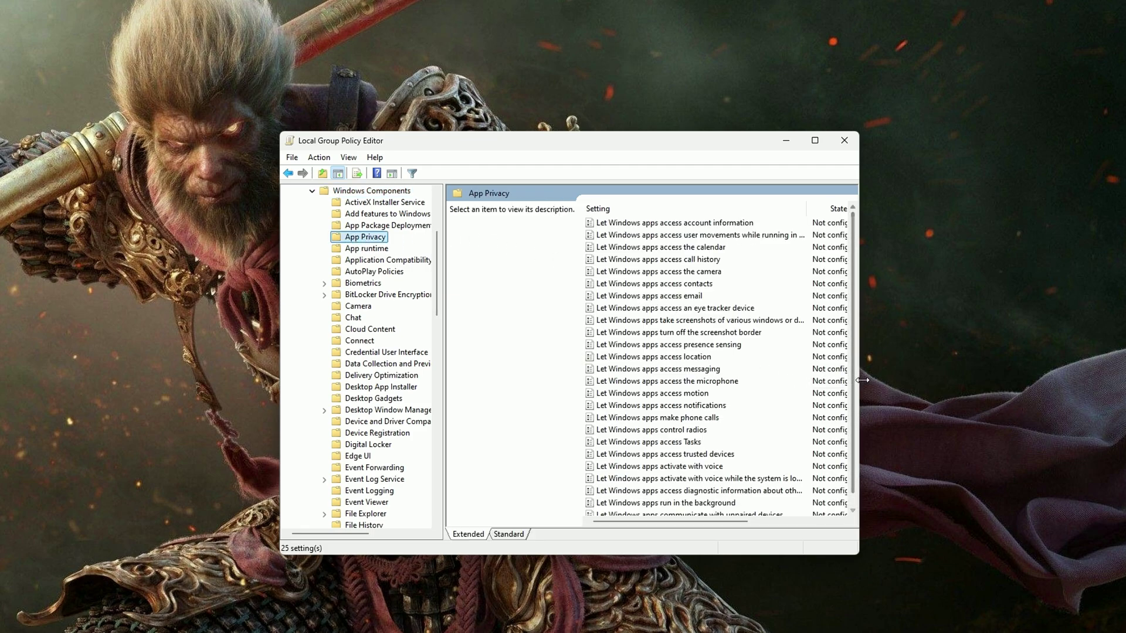
{"action": "left_click_drag", "start_coordinate": [859, 383], "coordinate": [950, 384]}
{"action": "left_click_drag", "start_coordinate": [822, 555], "coordinate": [821, 630]}
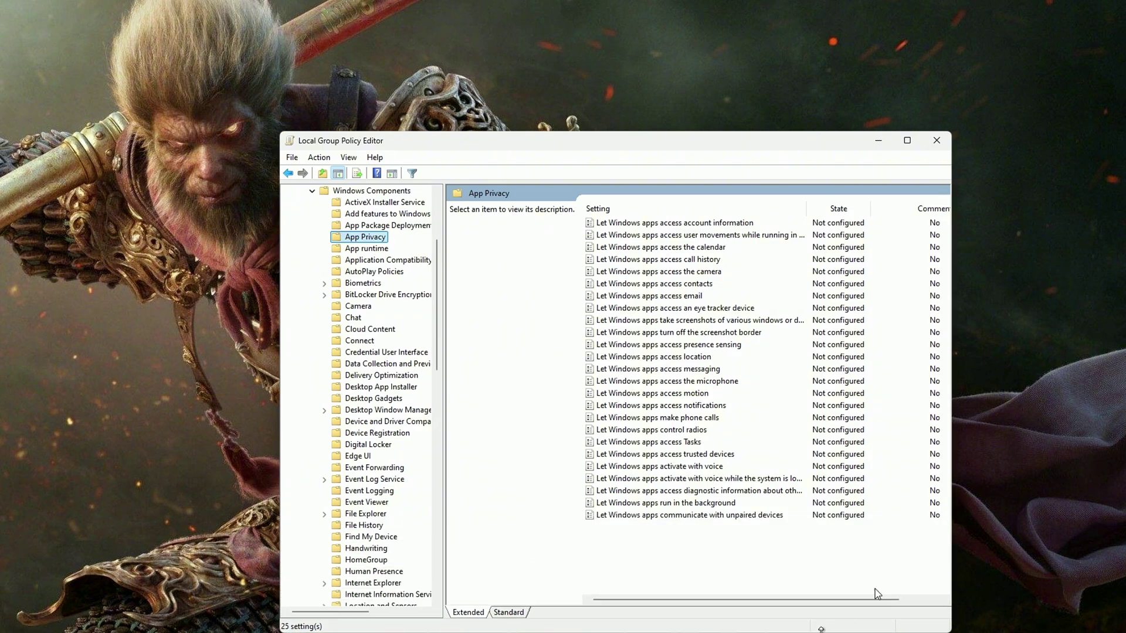
{"action": "left_click_drag", "start_coordinate": [954, 521], "coordinate": [1000, 522]}
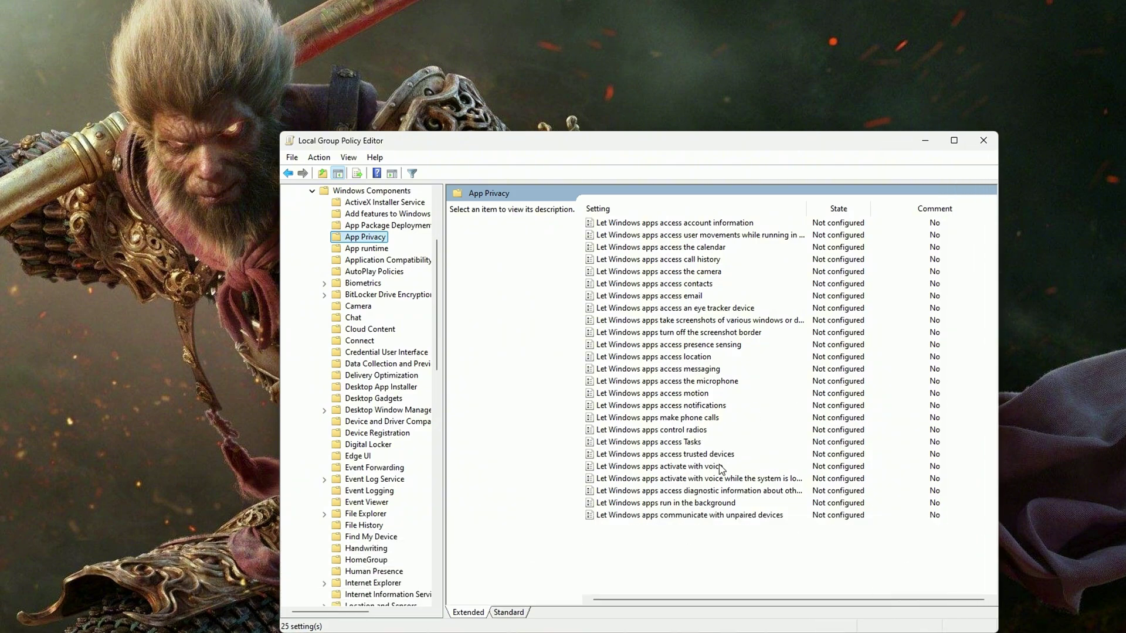
Enable the "Let Windows apps run in the background" policy with Force Deny for all apps, apply it, and close the policy editor
{"action": "left_click", "coordinate": [646, 506]}
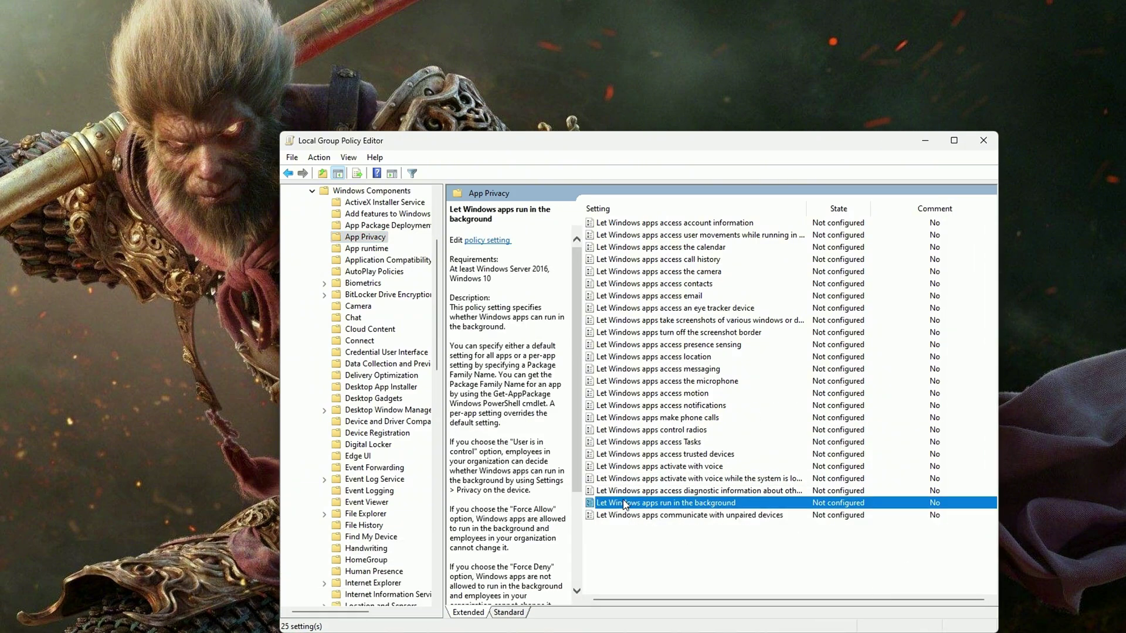
{"action": "double_click", "coordinate": [656, 508]}
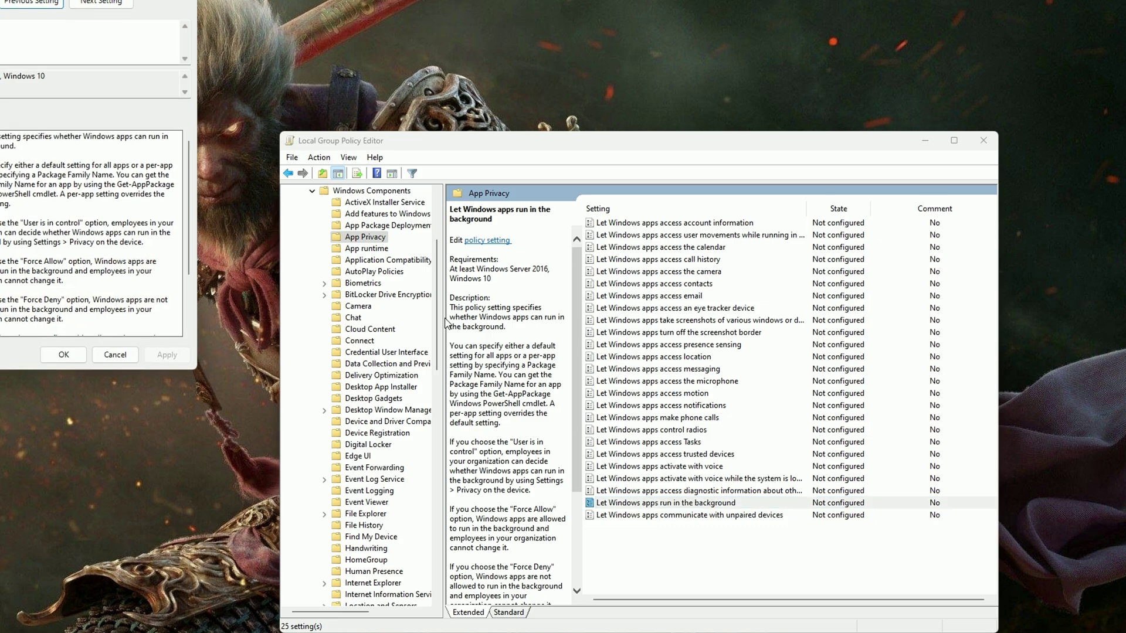
{"action": "left_click_drag", "start_coordinate": [90, 1], "coordinate": [661, 187]}
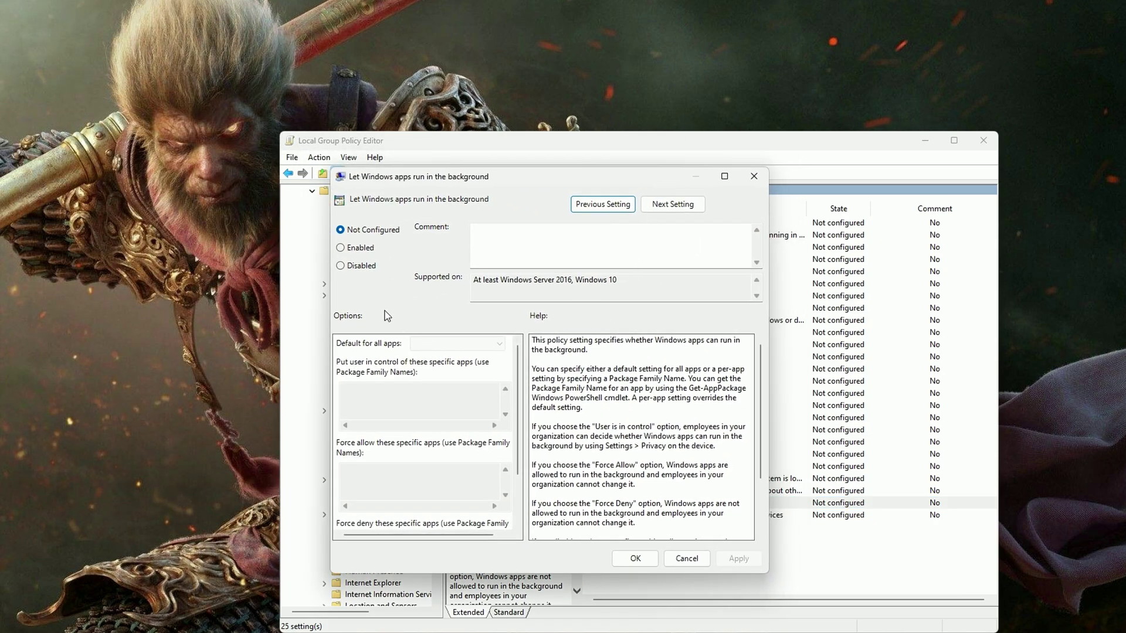
{"action": "left_click", "coordinate": [341, 248]}
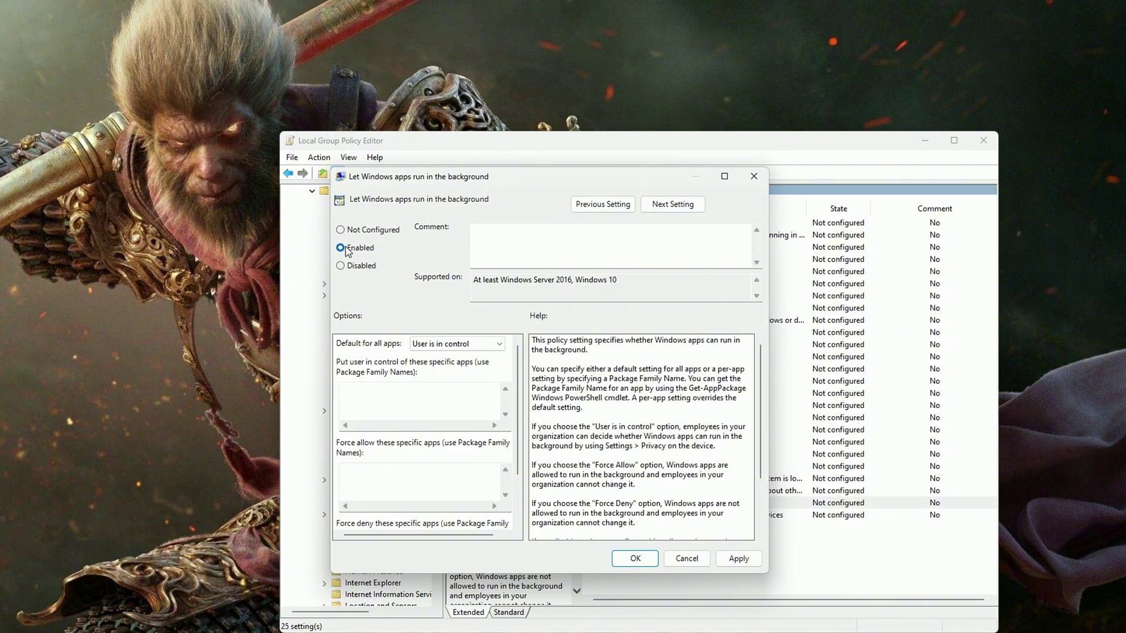
{"action": "left_click", "coordinate": [446, 346]}
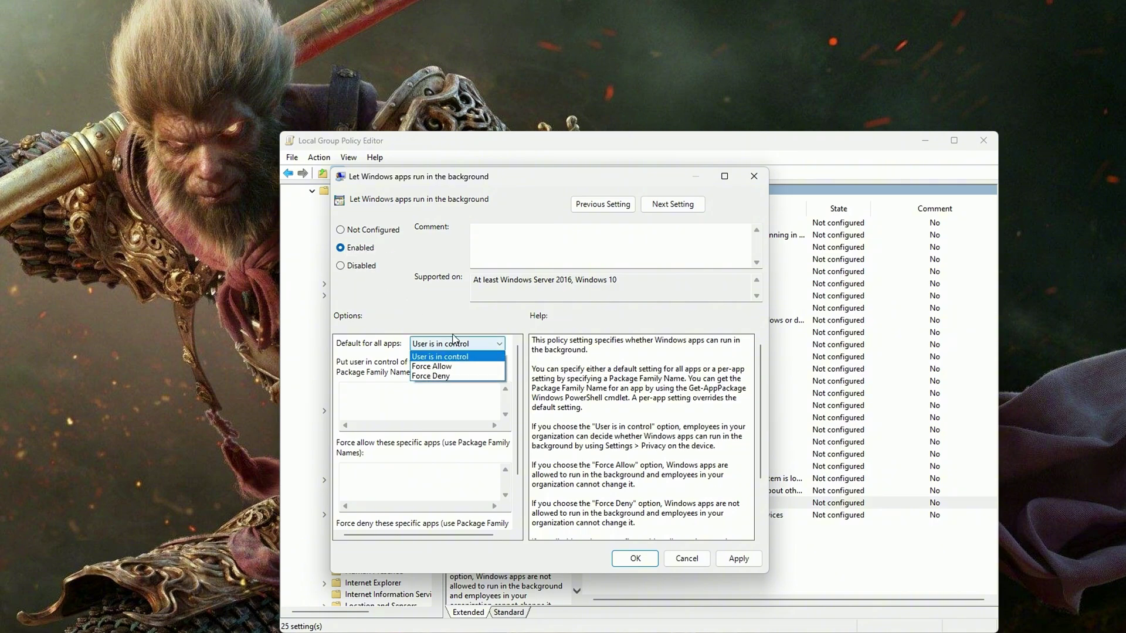
{"action": "left_click", "coordinate": [423, 376]}
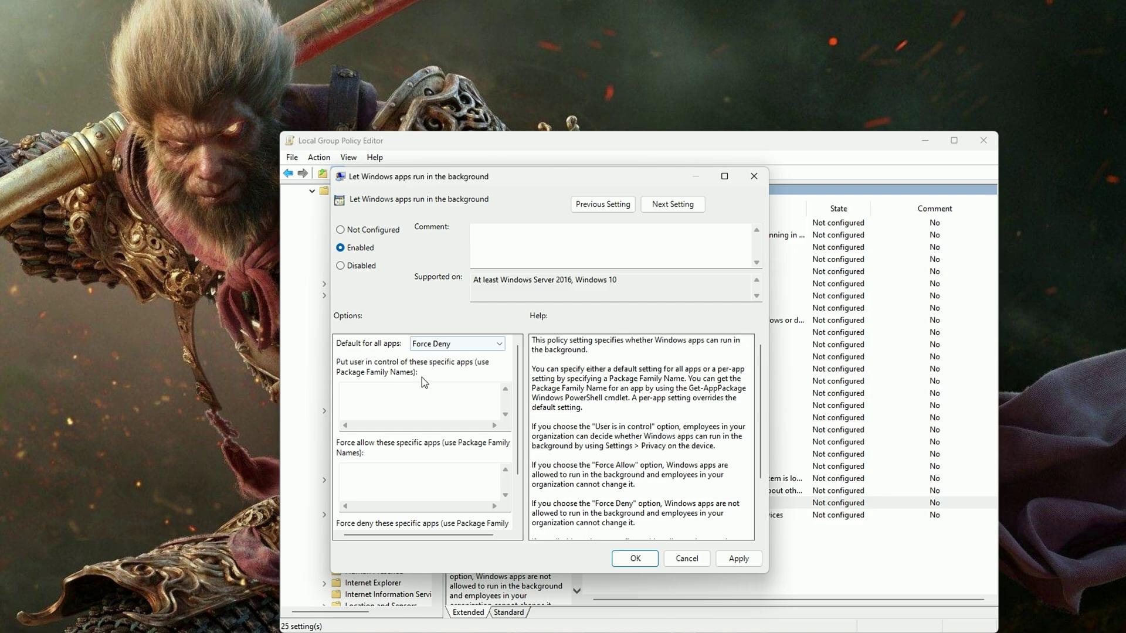
{"action": "left_click", "coordinate": [738, 560]}
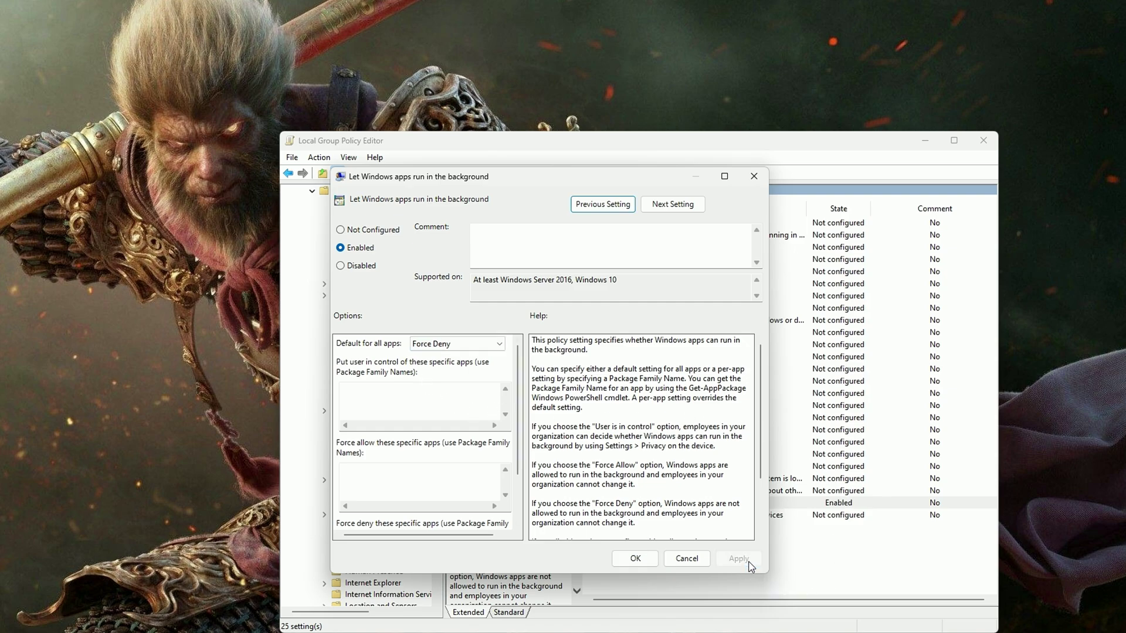
{"action": "left_click", "coordinate": [647, 560]}
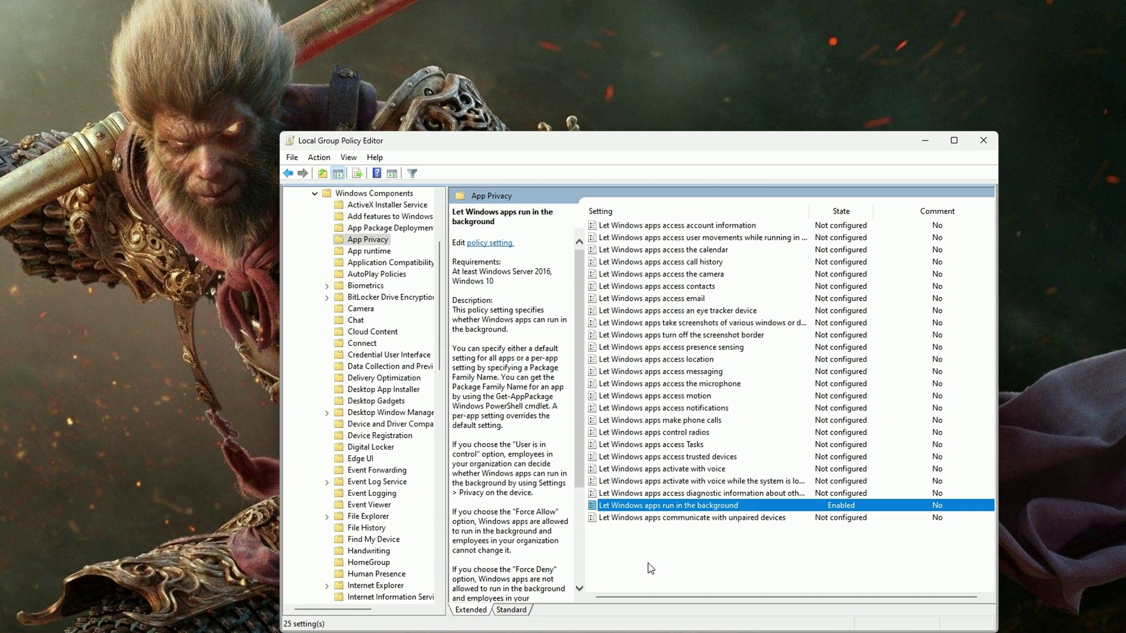
{"action": "left_click", "coordinate": [983, 142]}
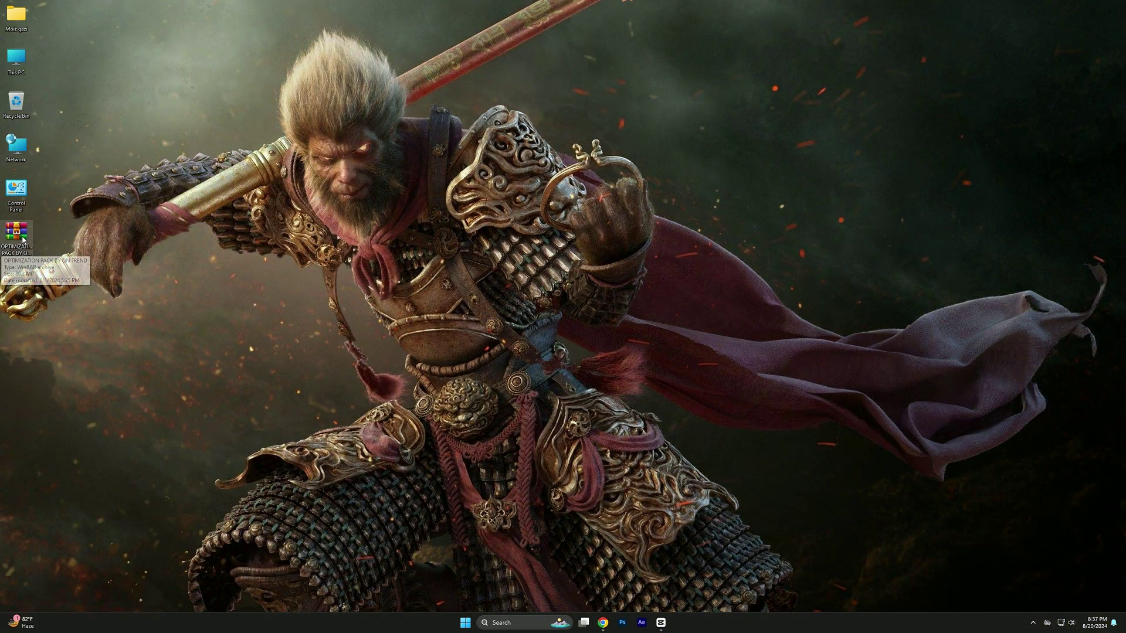
Extract the Optimization Pack folder from the OPTIMIZATION PACK BY ON TREND.rar archive onto the desktop and close the archive
{"action": "left_click_drag", "start_coordinate": [16, 232], "coordinate": [148, 109]}
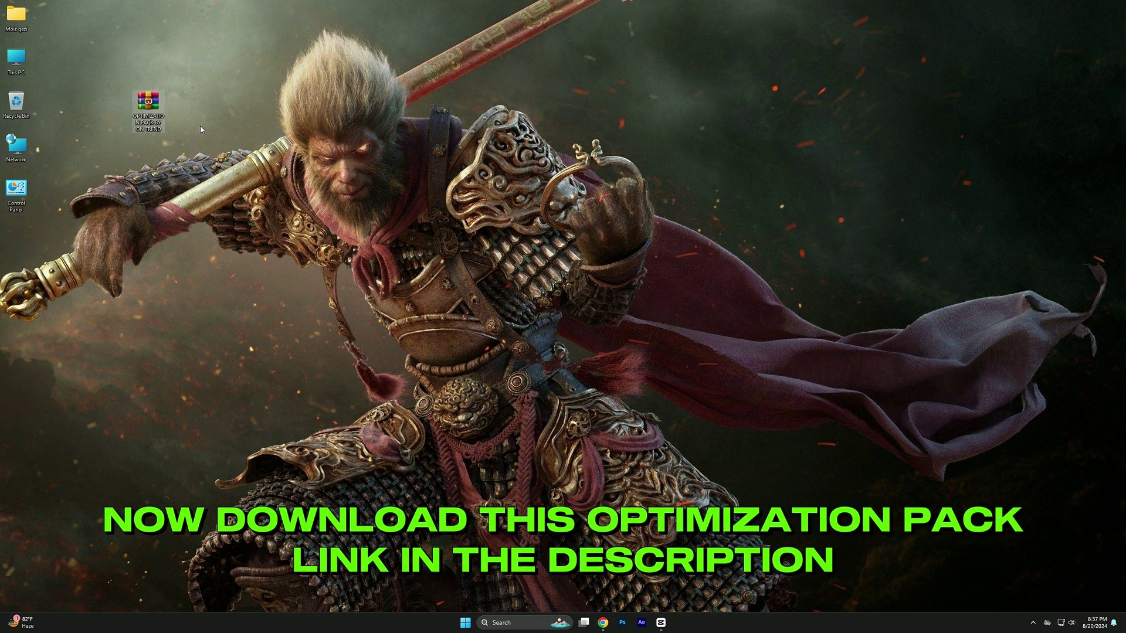
{"action": "double_click", "coordinate": [152, 122]}
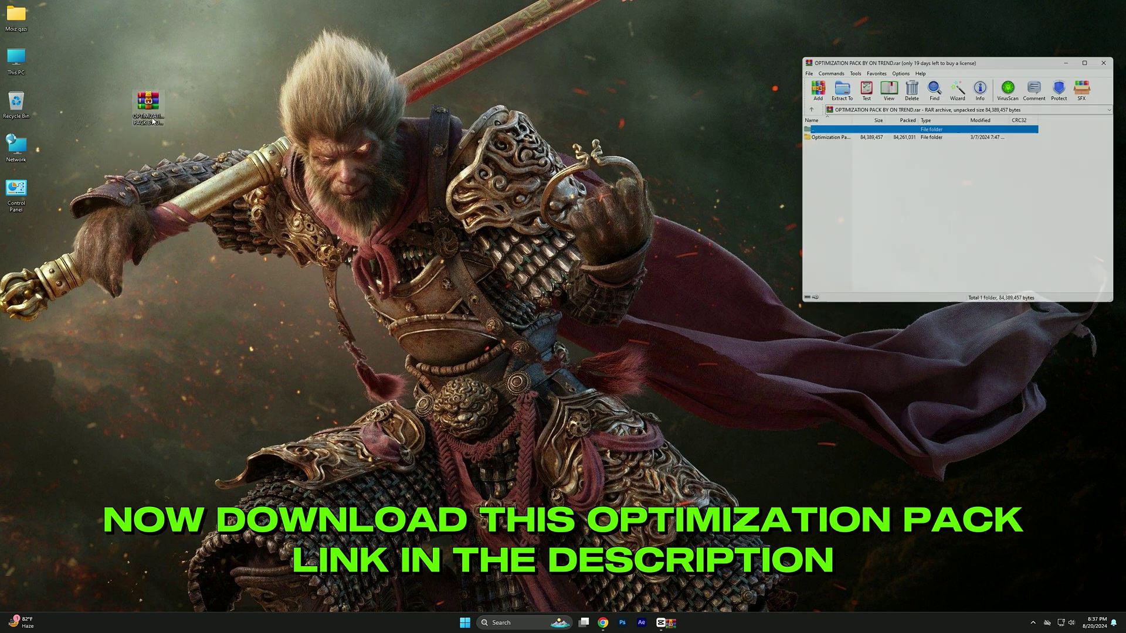
{"action": "left_click_drag", "start_coordinate": [806, 136], "coordinate": [396, 138]}
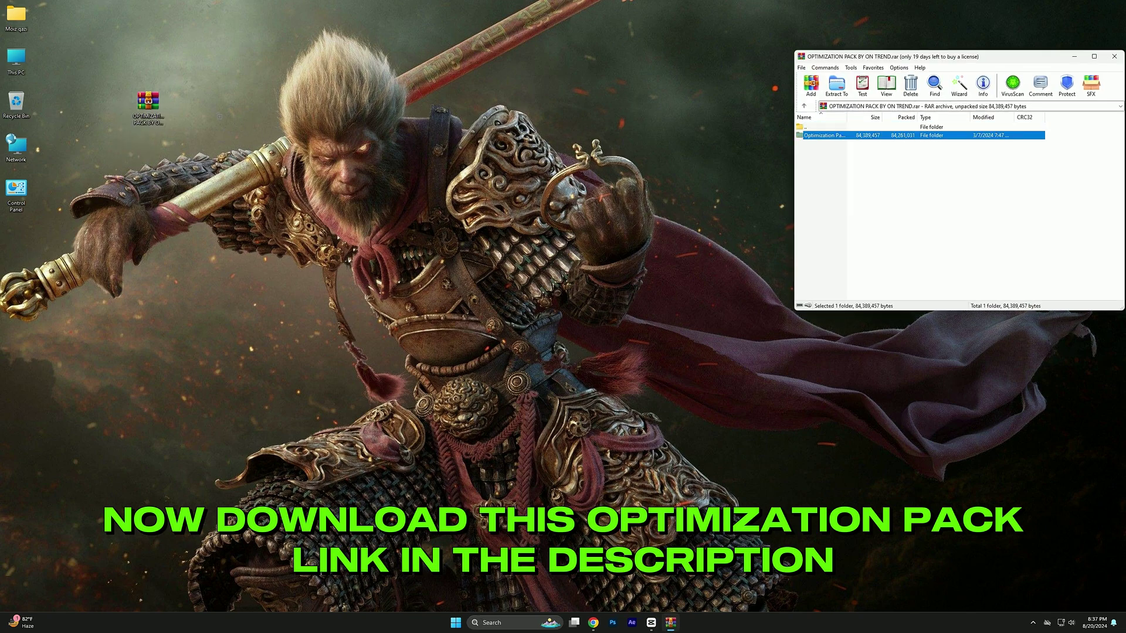
{"action": "left_click_drag", "start_coordinate": [219, 116], "coordinate": [219, 116]}
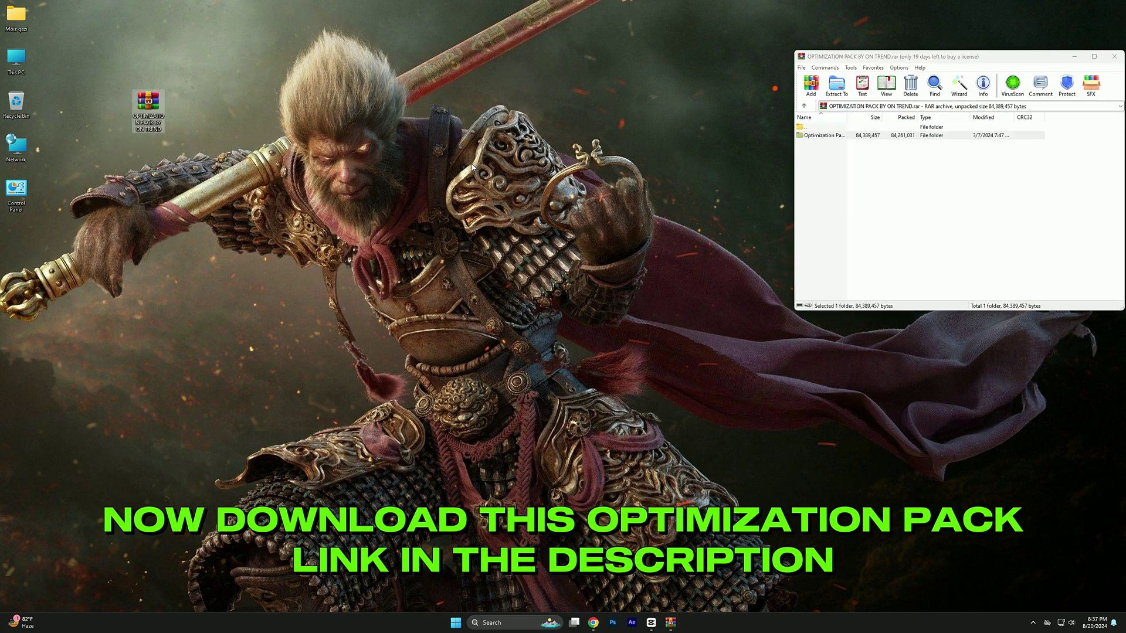
{"action": "left_click", "coordinate": [1114, 59]}
{"action": "left_click_drag", "start_coordinate": [16, 233], "coordinate": [58, 241]}
{"action": "left_click_drag", "start_coordinate": [182, 129], "coordinate": [183, 130]}
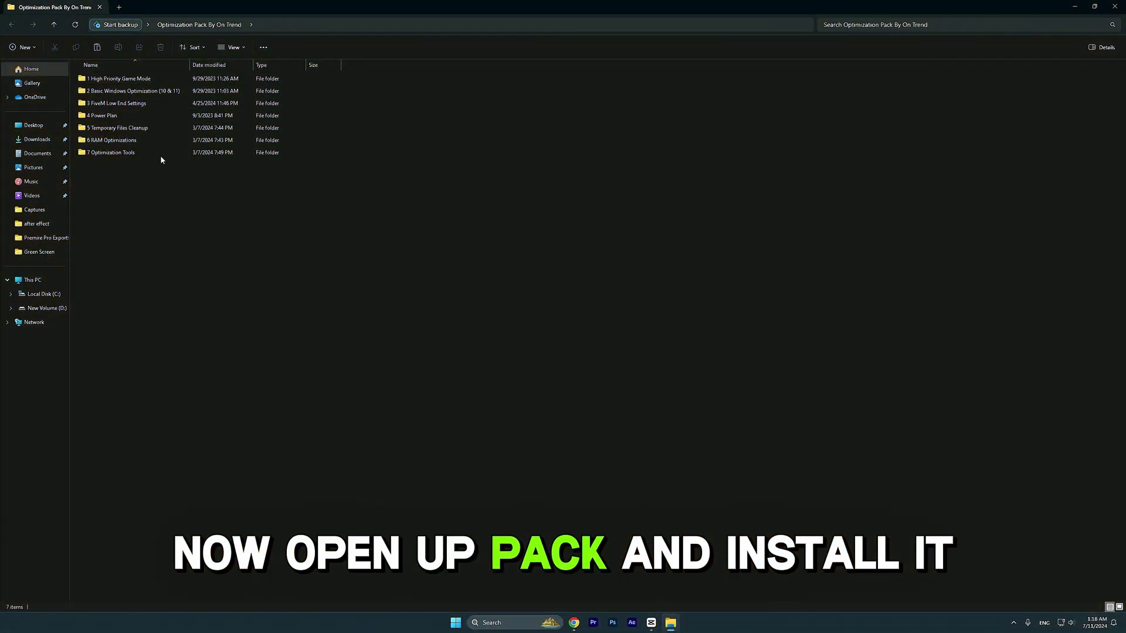
Merge the High Priority registry file from the 1 High Priority Game Mode folder into the registry, approving all confirmations
{"action": "left_click_drag", "start_coordinate": [155, 212], "coordinate": [140, 146]}
{"action": "key", "text": "ctrl+a"}
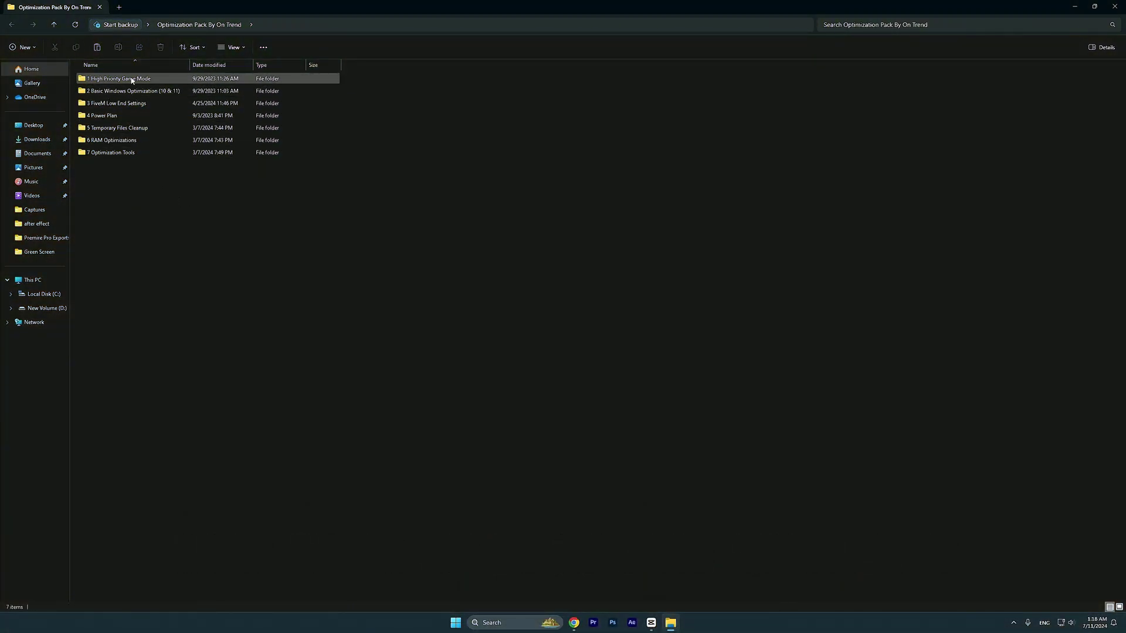
{"action": "double_click", "coordinate": [132, 80]}
{"action": "double_click", "coordinate": [131, 81]}
{"action": "left_click", "coordinate": [516, 380]}
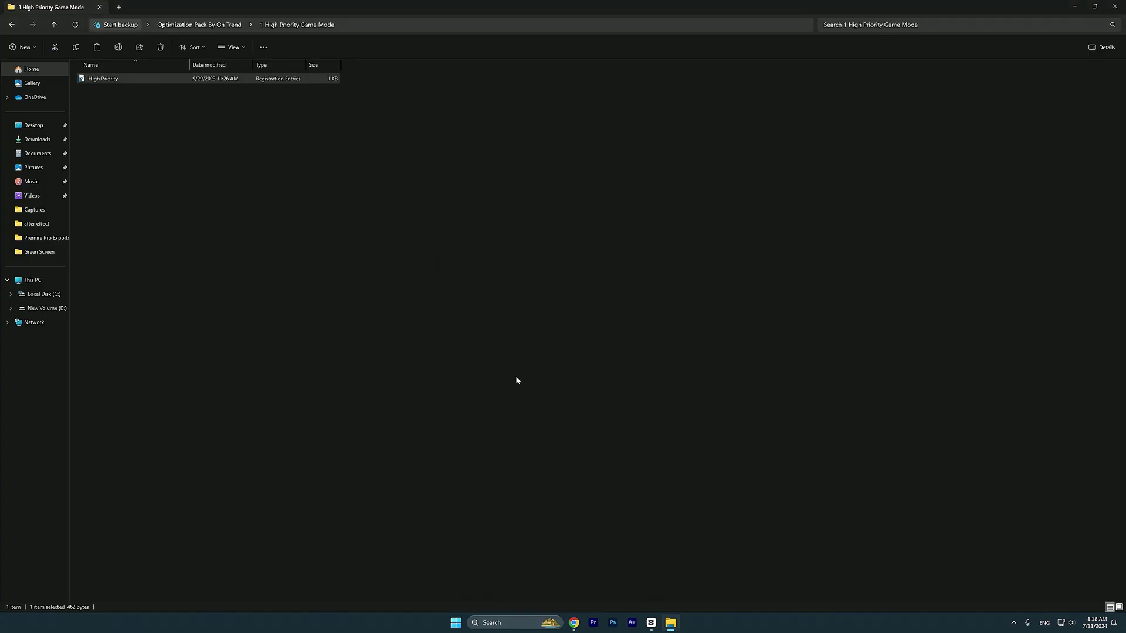
{"action": "left_click", "coordinate": [631, 324]}
{"action": "left_click", "coordinate": [660, 314]}
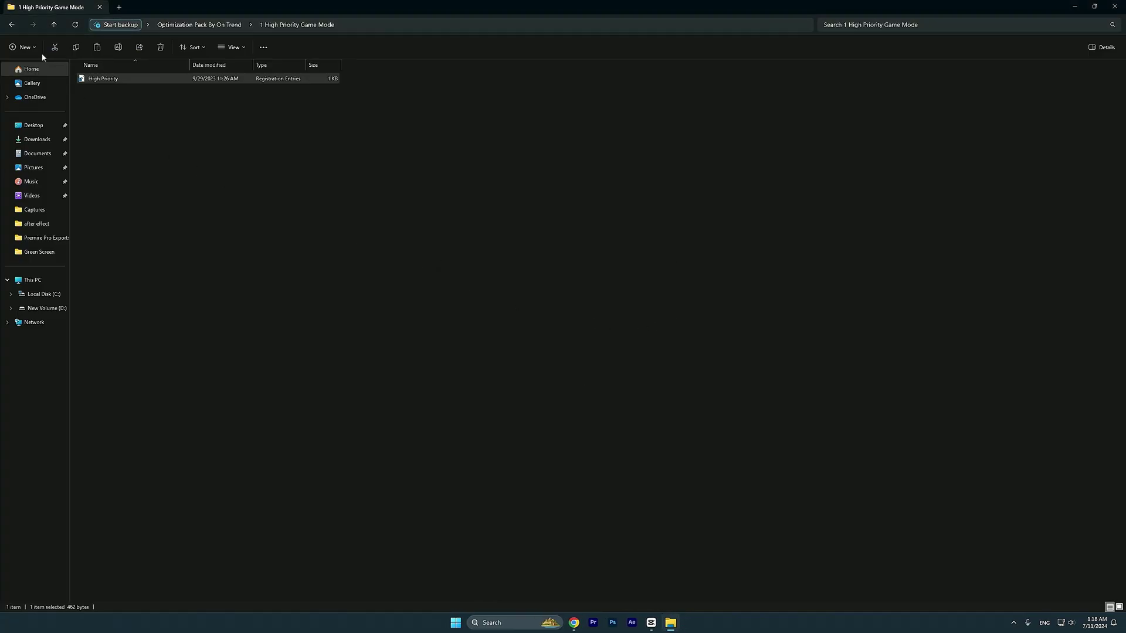
Merge the Disable Background Apps registry file from the 2 Basic Windows Optimization (10 & 11) folder into the registry
{"action": "key", "text": "alt+Left"}
{"action": "double_click", "coordinate": [114, 90]}
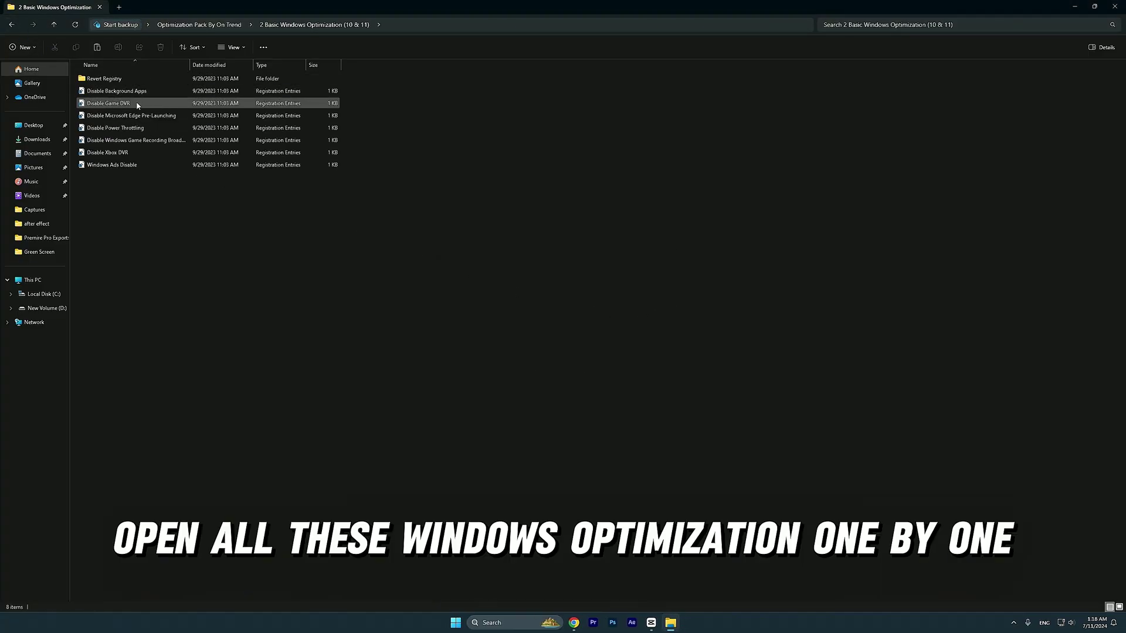
{"action": "double_click", "coordinate": [118, 90]}
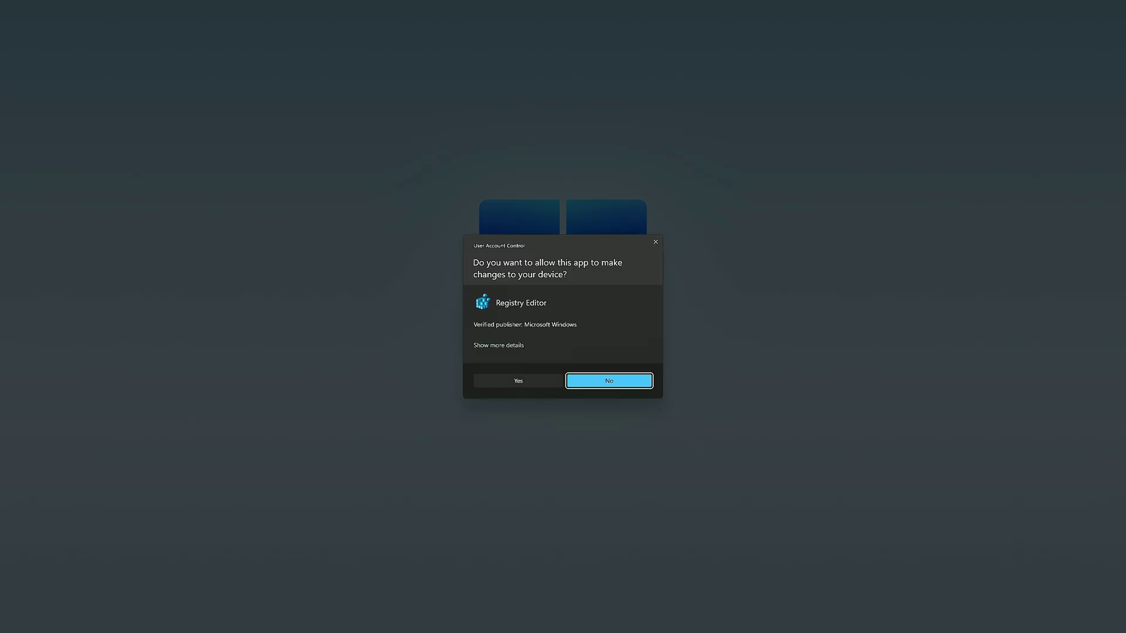
{"action": "left_click", "coordinate": [518, 380]}
{"action": "left_click", "coordinate": [630, 322]}
{"action": "left_click", "coordinate": [660, 315]}
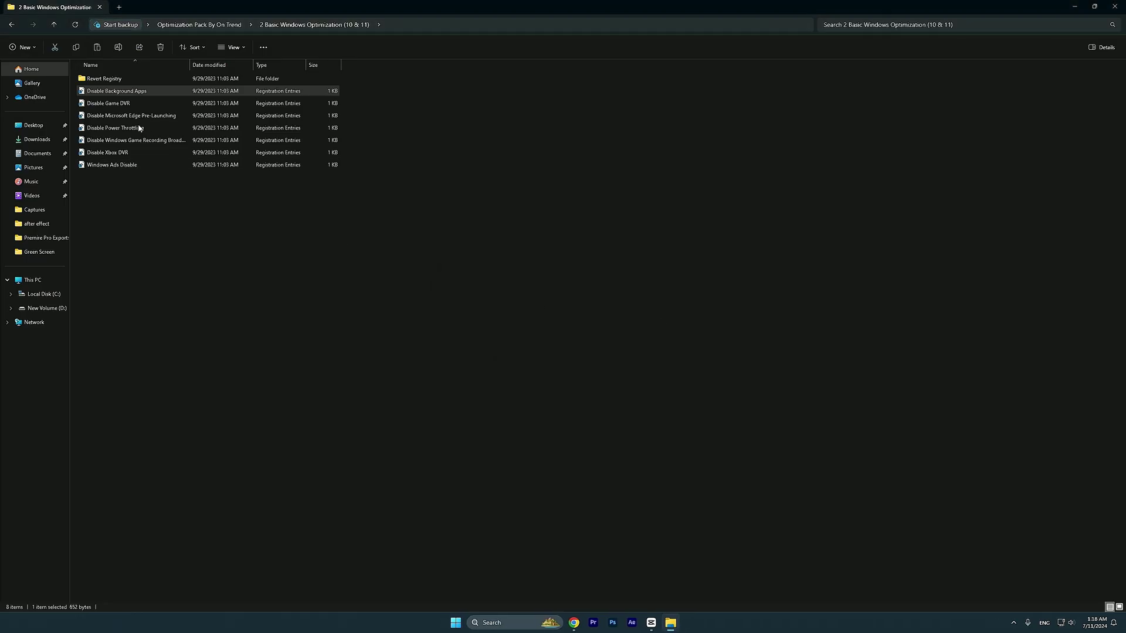
Merge the Disable Game DVR and Disable Microsoft Edge Pre-Launching registry files into the registry
{"action": "double_click", "coordinate": [108, 104]}
{"action": "left_click", "coordinate": [519, 380]}
{"action": "left_click", "coordinate": [632, 322]}
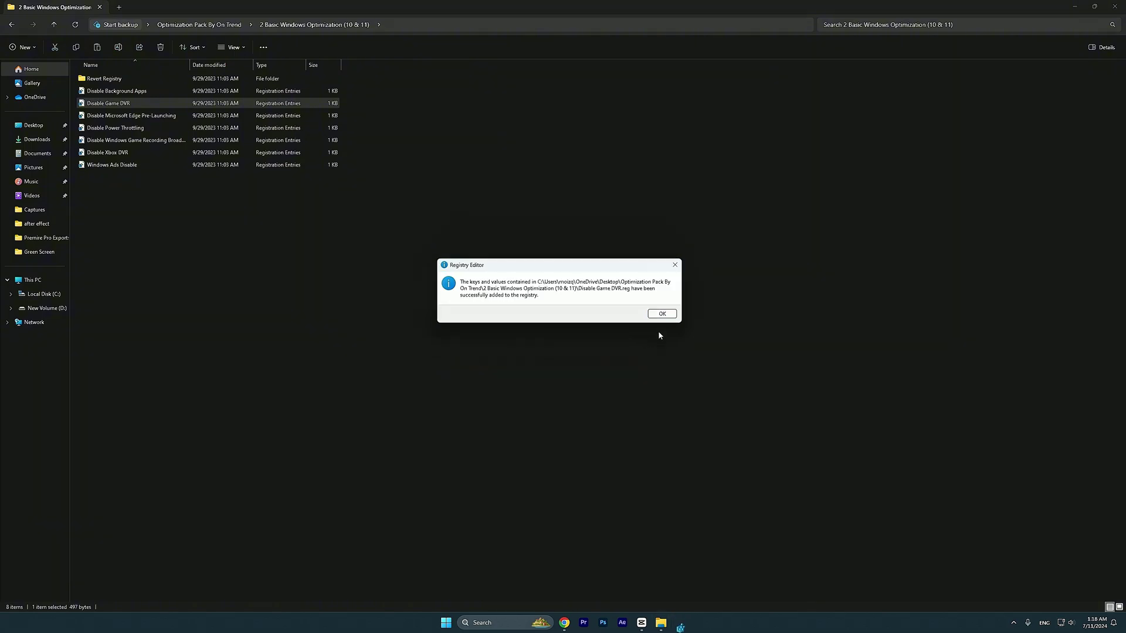
{"action": "left_click", "coordinate": [662, 313]}
{"action": "double_click", "coordinate": [111, 165]}
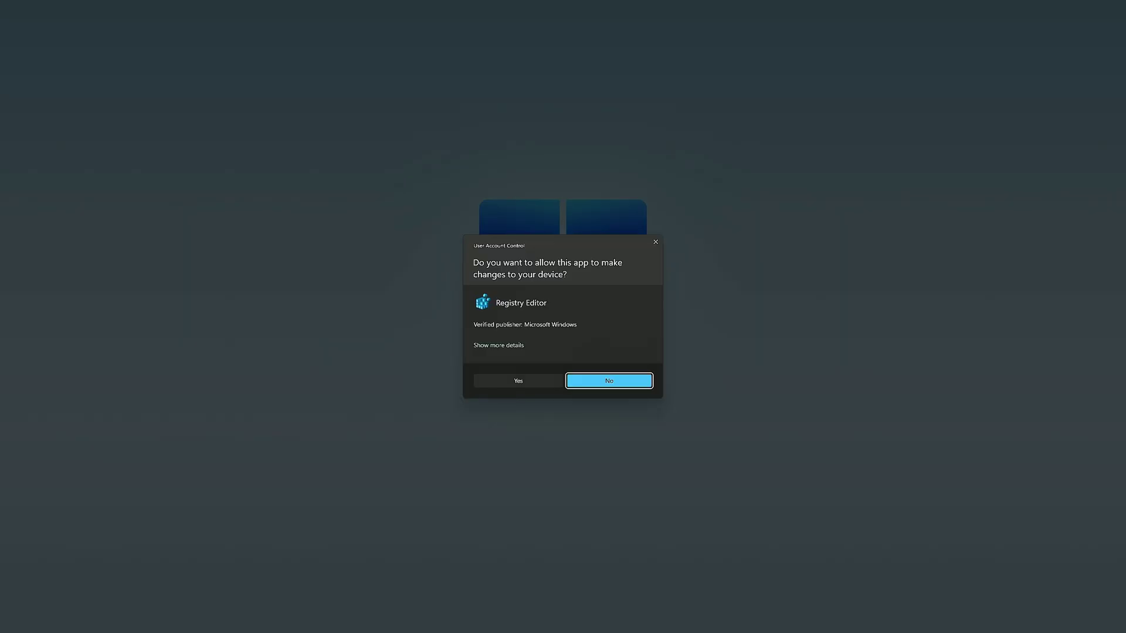
{"action": "left_click", "coordinate": [518, 380]}
{"action": "left_click", "coordinate": [632, 322]}
{"action": "left_click", "coordinate": [661, 314]}
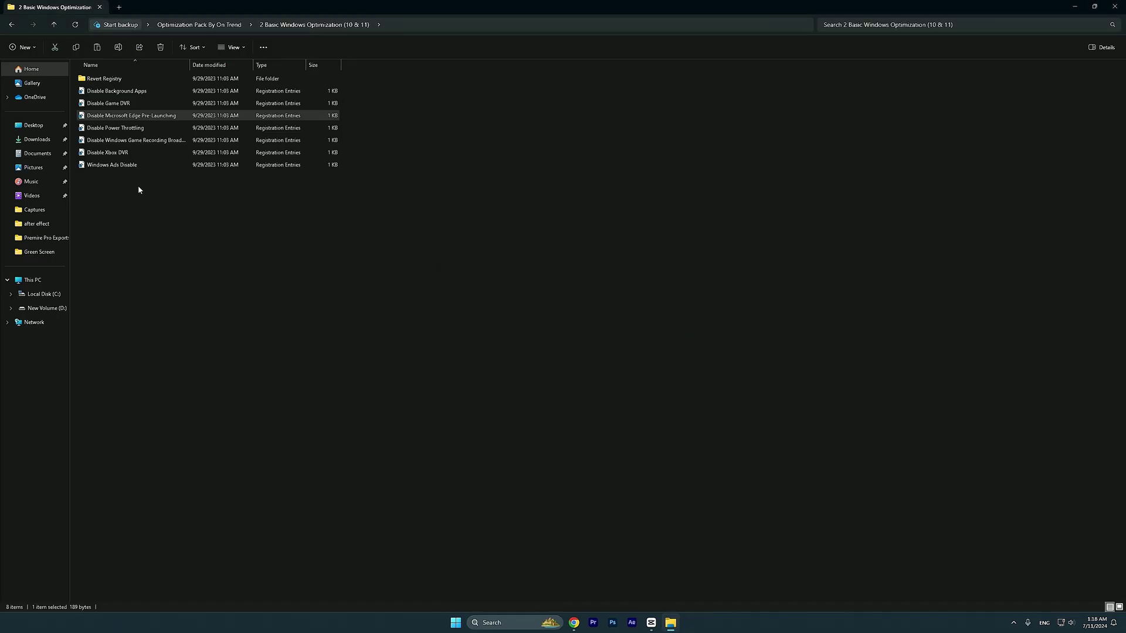
Merge the Disable Power Throttling and Disable Windows Game Recording Broadcasting registry files into the registry
{"action": "double_click", "coordinate": [126, 127]}
{"action": "left_click", "coordinate": [518, 380]}
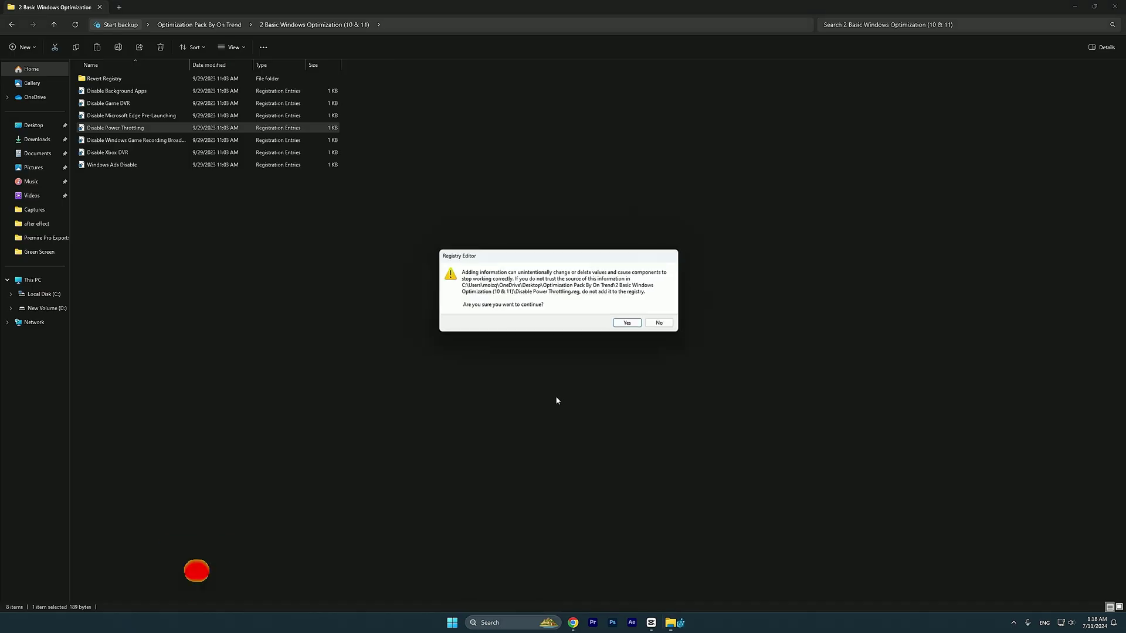
{"action": "left_click", "coordinate": [627, 322]}
{"action": "left_click", "coordinate": [658, 314]}
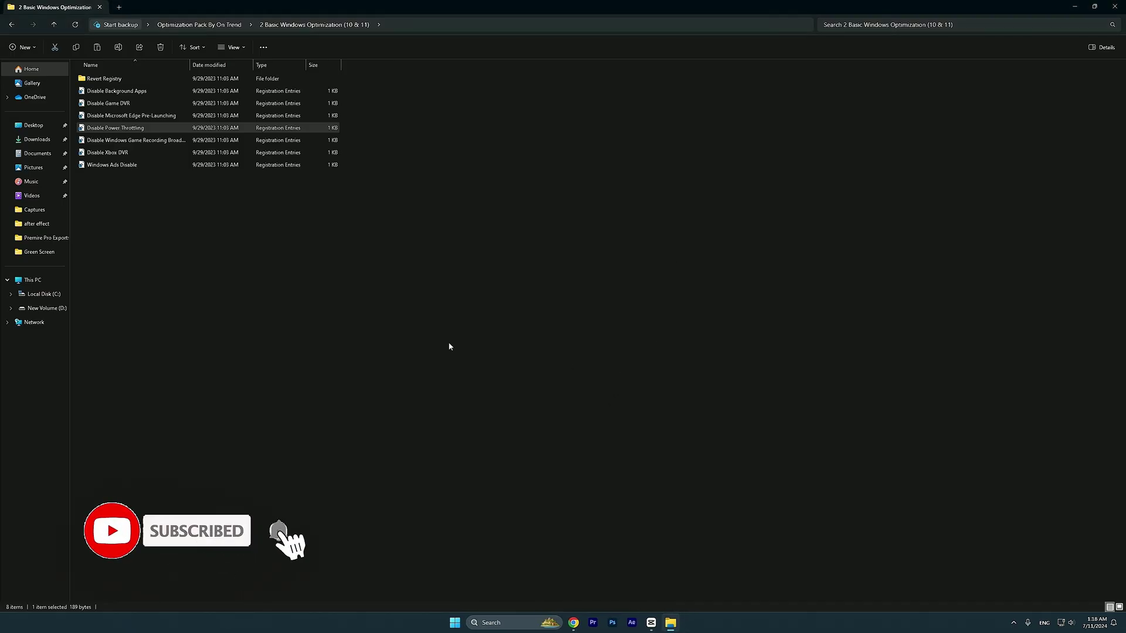
{"action": "double_click", "coordinate": [123, 142]}
{"action": "left_click", "coordinate": [518, 380]}
{"action": "left_click", "coordinate": [629, 322]}
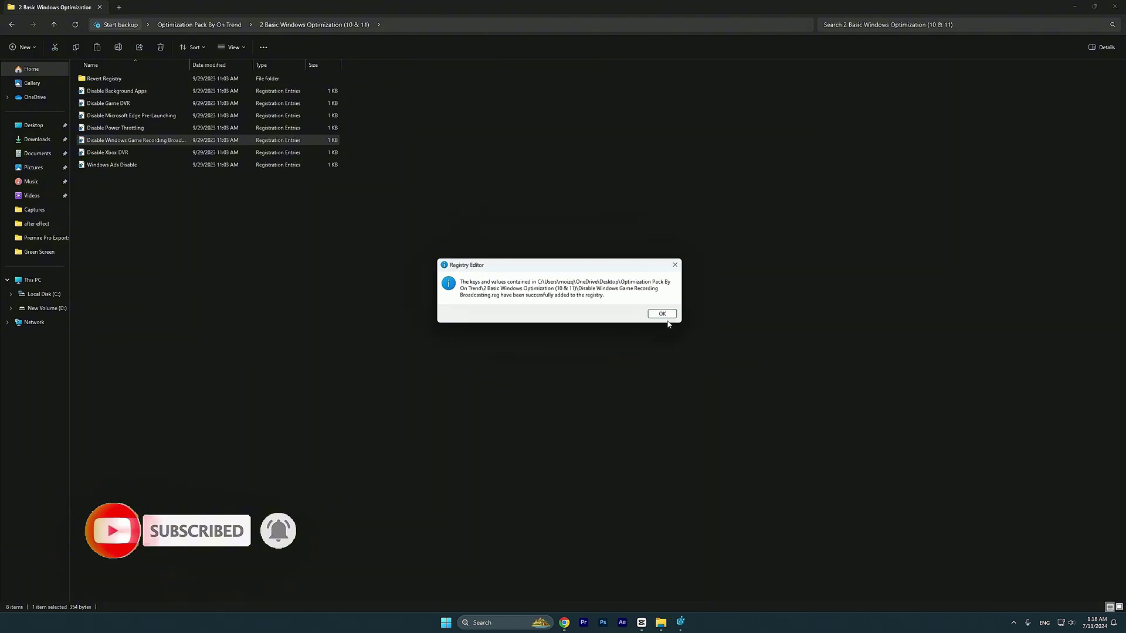
{"action": "left_click", "coordinate": [664, 315]}
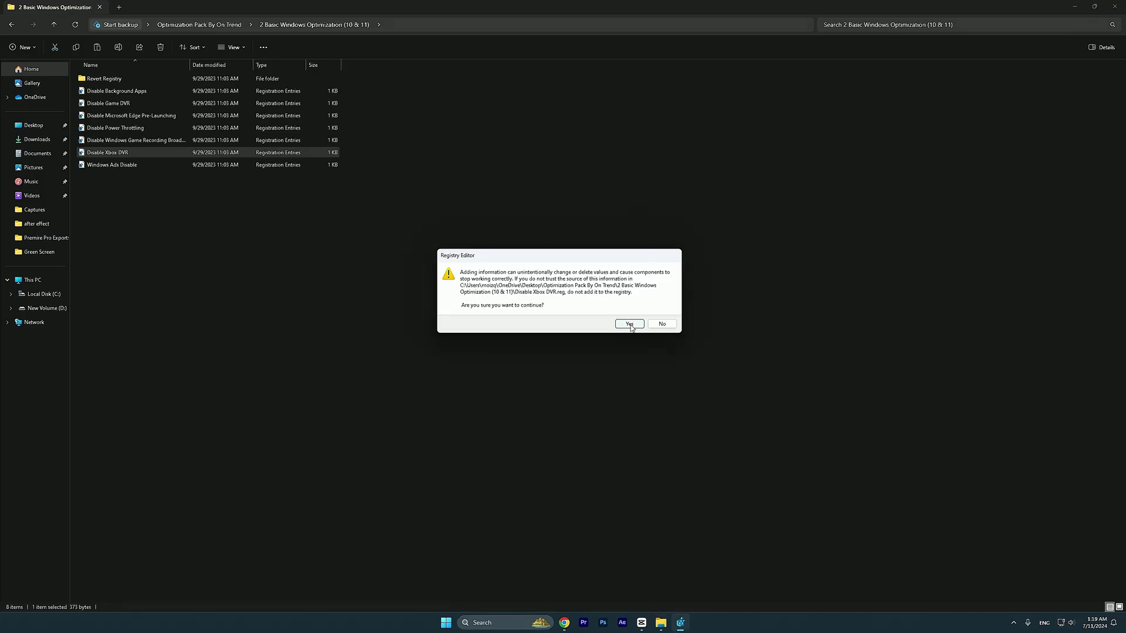
Merge the Disable Xbox DVR and Windows Ads Disable registry files into the registry
{"action": "left_click", "coordinate": [633, 322]}
{"action": "left_click", "coordinate": [661, 315]}
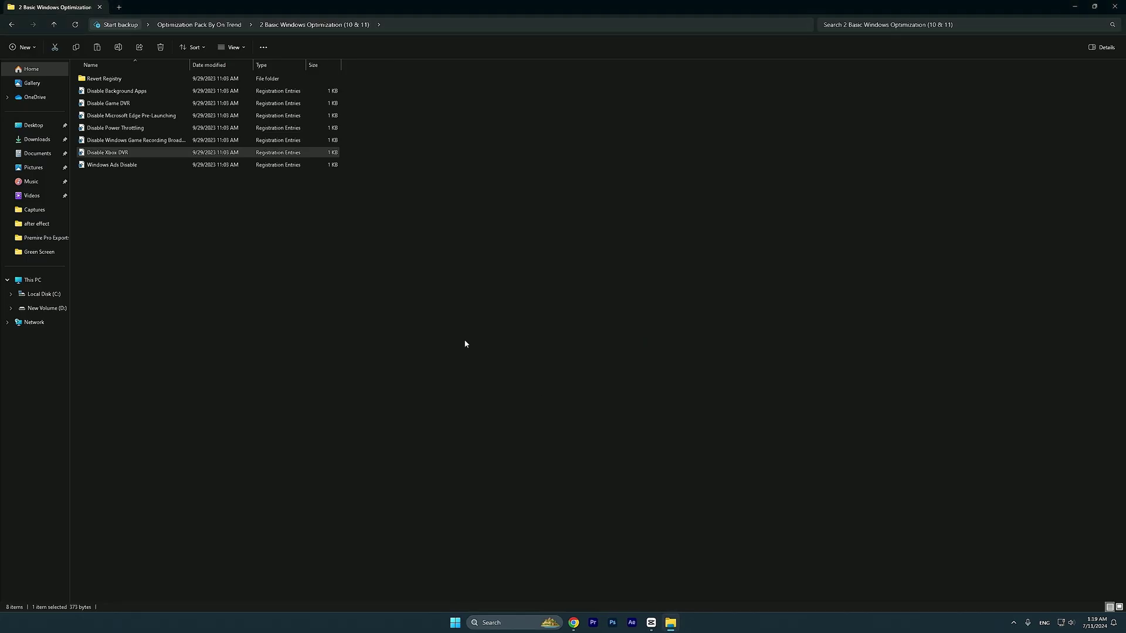
{"action": "double_click", "coordinate": [111, 164]}
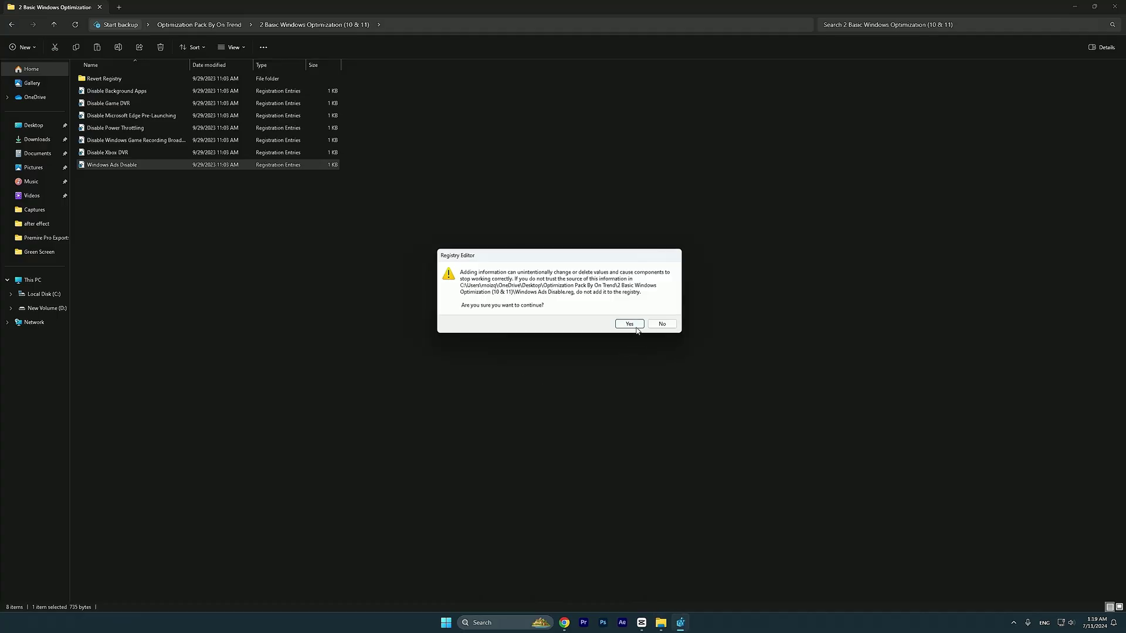
{"action": "left_click", "coordinate": [626, 321]}
{"action": "left_click", "coordinate": [664, 317]}
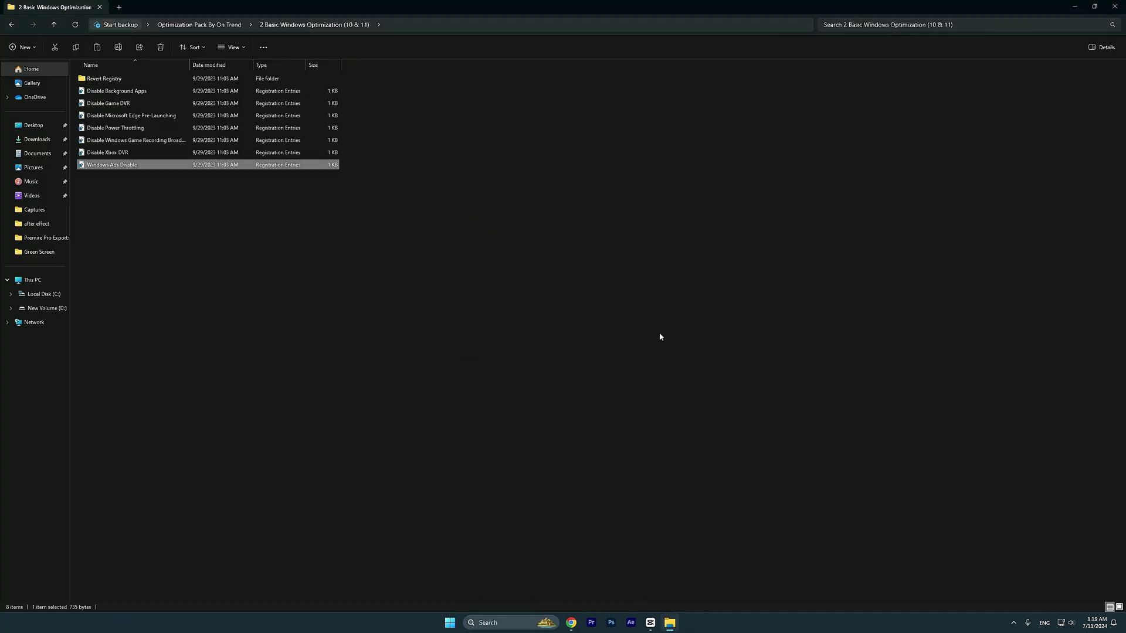
Review the available power plans through the Power Plans shortcut in the 4 Power Plan folder, and close Power Options
{"action": "left_click", "coordinate": [7, 25]}
{"action": "double_click", "coordinate": [159, 115]}
{"action": "left_click", "coordinate": [105, 81]}
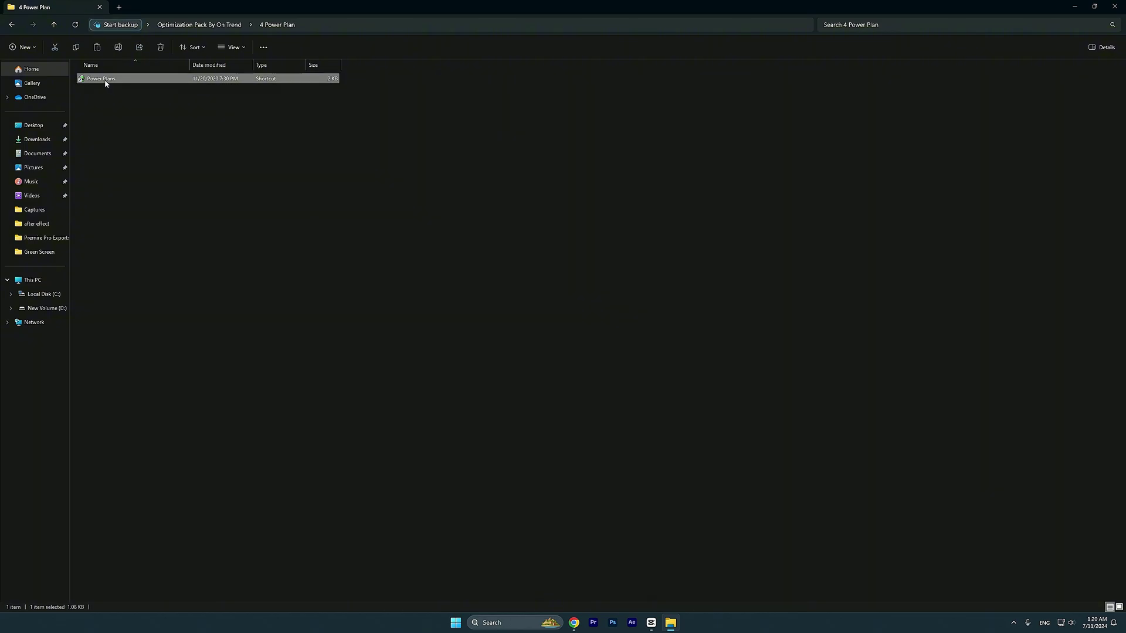
{"action": "double_click", "coordinate": [105, 83]}
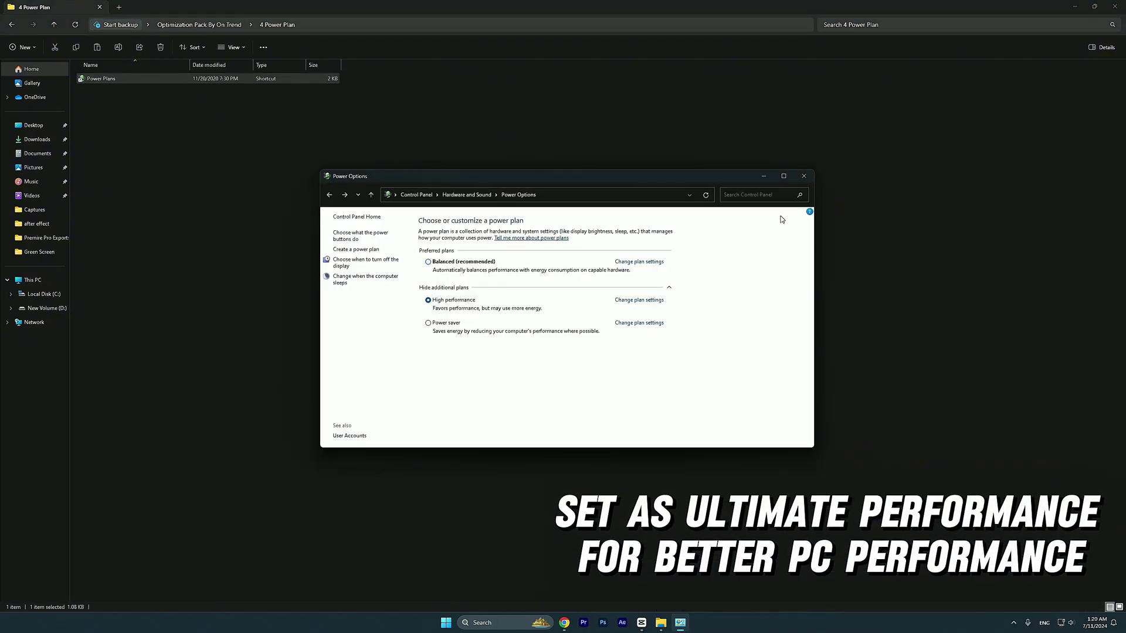
{"action": "key", "text": "alt+F4"}
Run the Delete Update Cache script from the 5 Temporary Files Cleanup folder and close its console window
{"action": "key", "text": "alt+Left"}
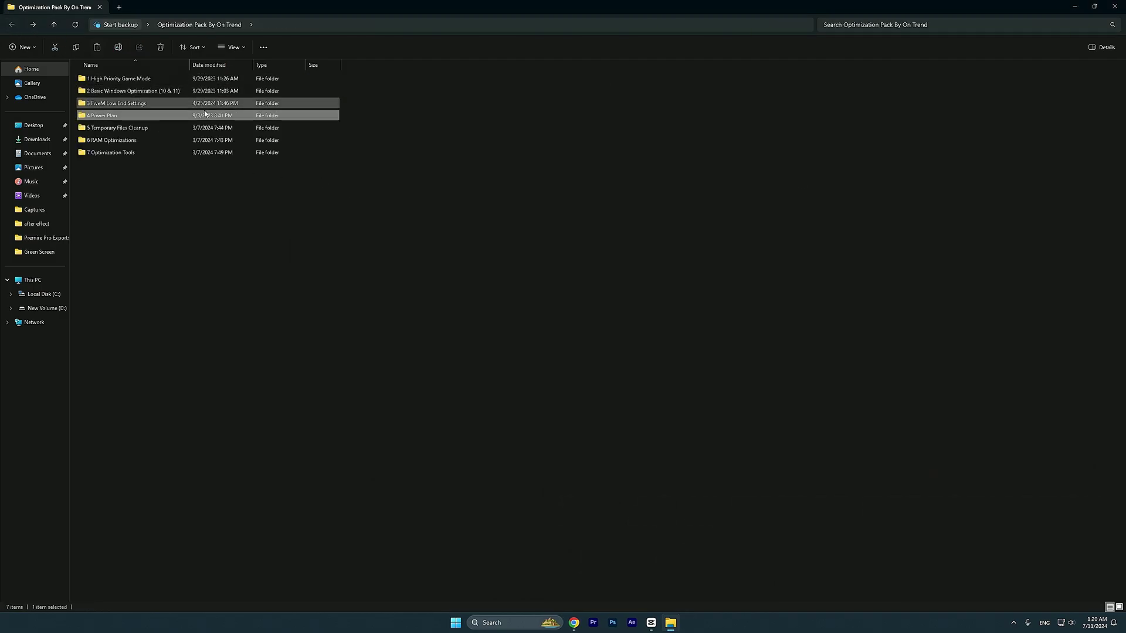
{"action": "double_click", "coordinate": [126, 127]}
{"action": "left_click", "coordinate": [115, 82]}
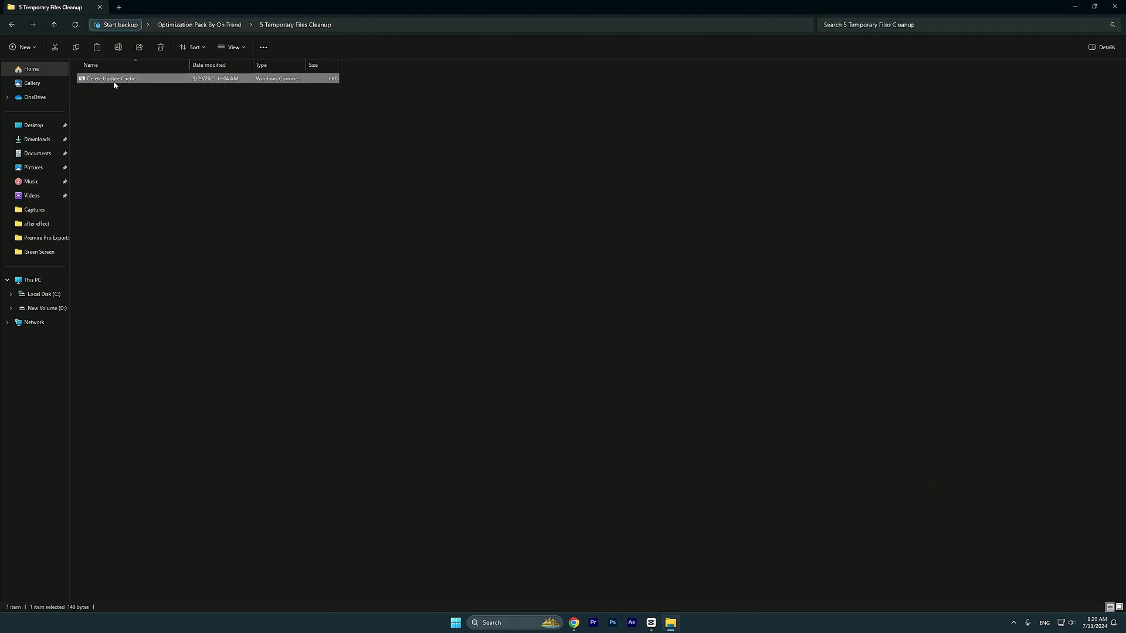
{"action": "double_click", "coordinate": [114, 82]}
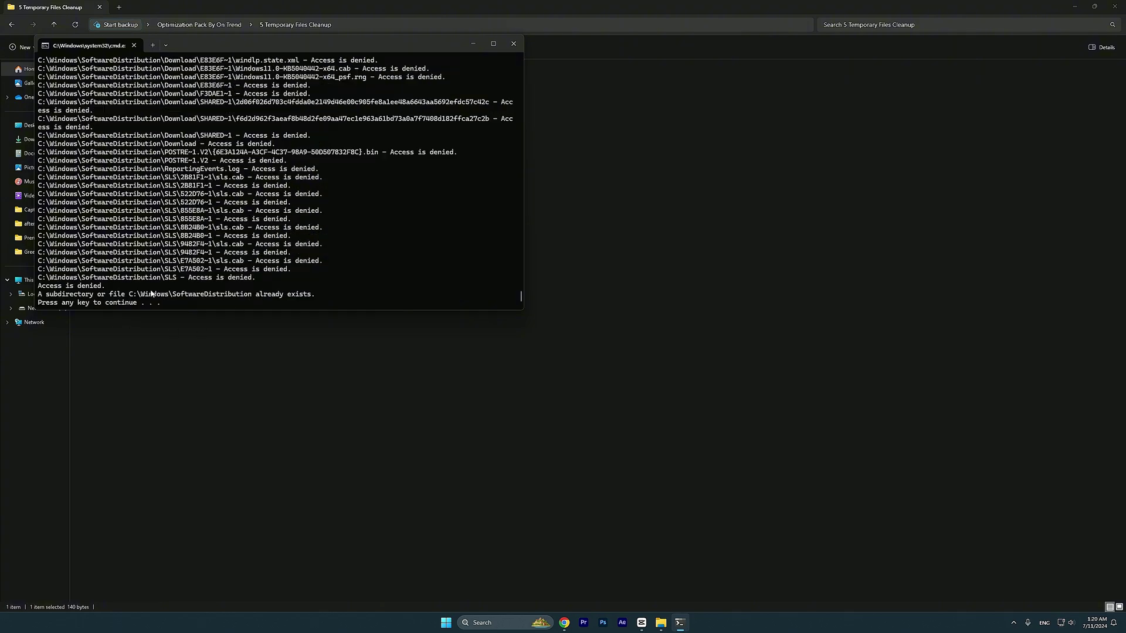
{"action": "left_click", "coordinate": [513, 44]}
Merge the 16GB Ram registry file from the 6 RAM Optimizations folder into the registry
{"action": "left_click", "coordinate": [12, 24]}
{"action": "left_click", "coordinate": [123, 141]}
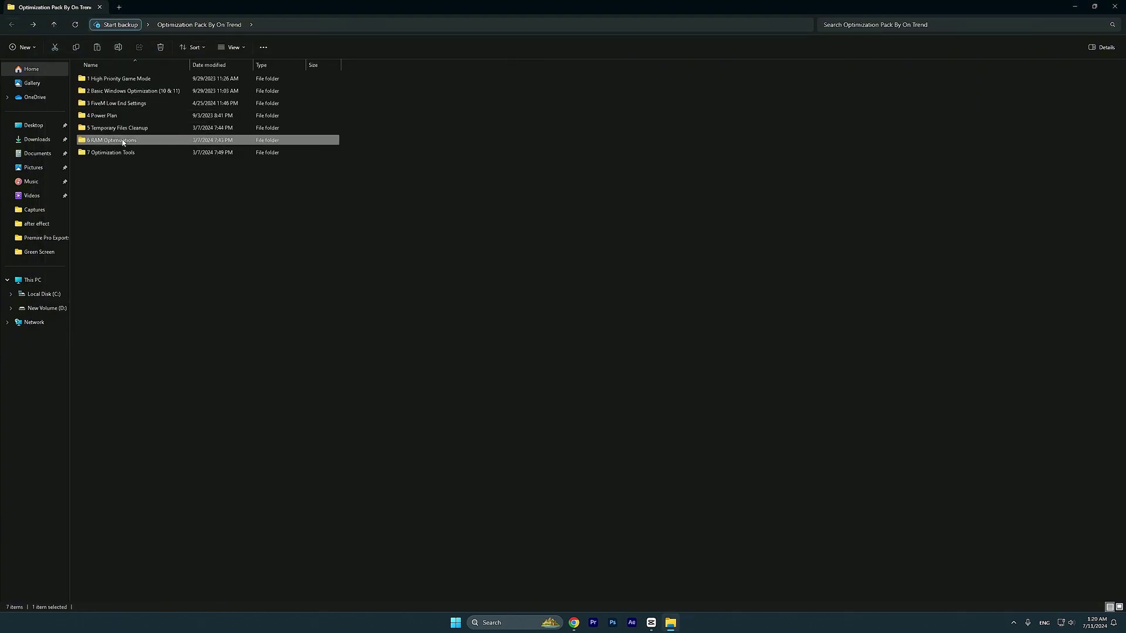
{"action": "double_click", "coordinate": [124, 140]}
{"action": "left_click", "coordinate": [143, 90]}
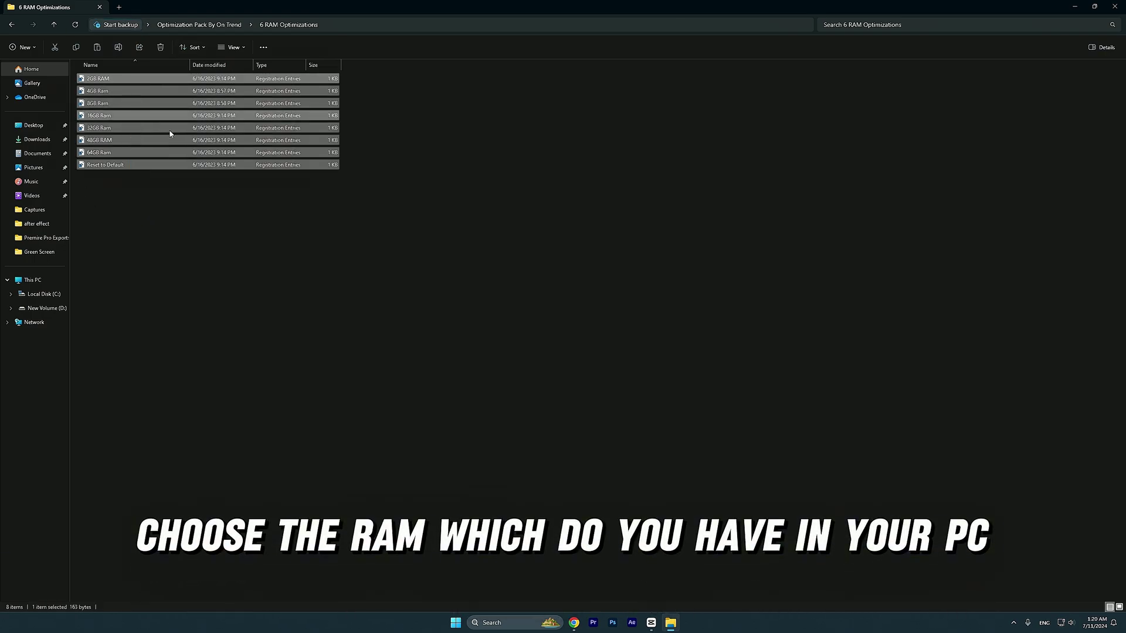
{"action": "left_click", "coordinate": [131, 117]}
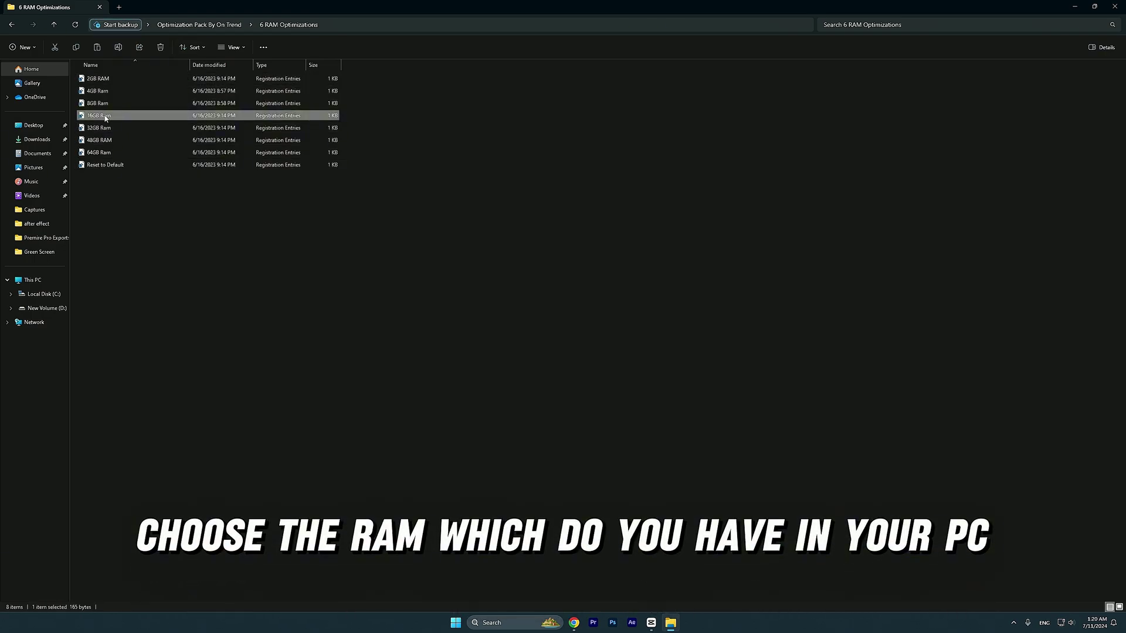
{"action": "double_click", "coordinate": [106, 118]}
{"action": "left_click", "coordinate": [610, 380]}
{"action": "left_click", "coordinate": [626, 326]}
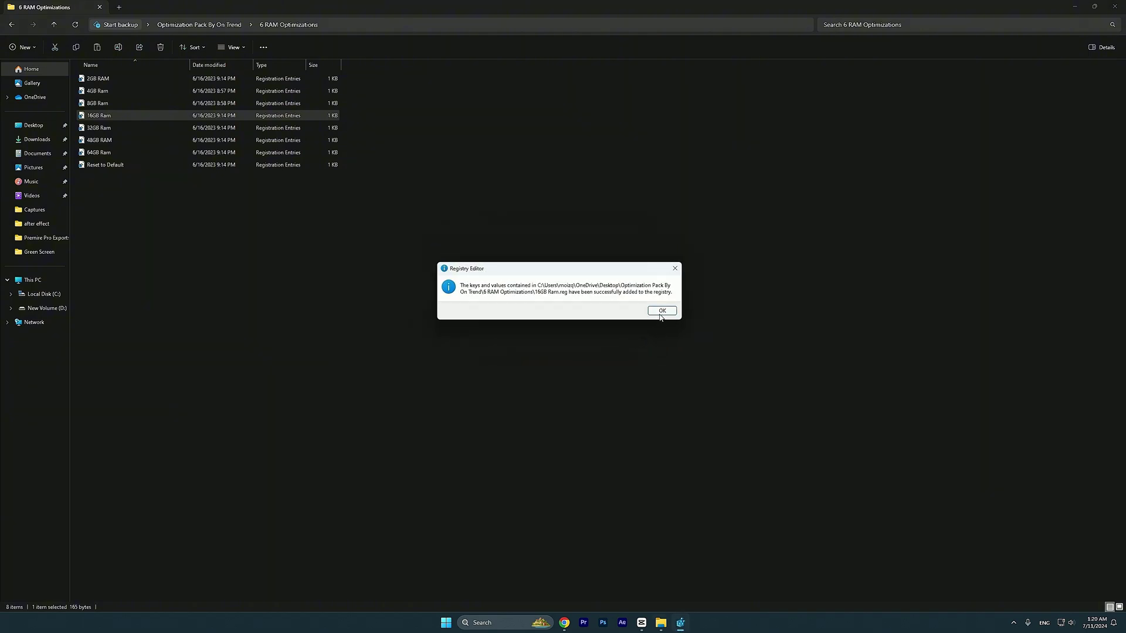
{"action": "left_click", "coordinate": [663, 312]}
Install Mem Reduct v3.3.5 by running 9 MemReduct from the 7 Optimization Tools folder and accepting the license agreement
{"action": "left_click", "coordinate": [10, 26]}
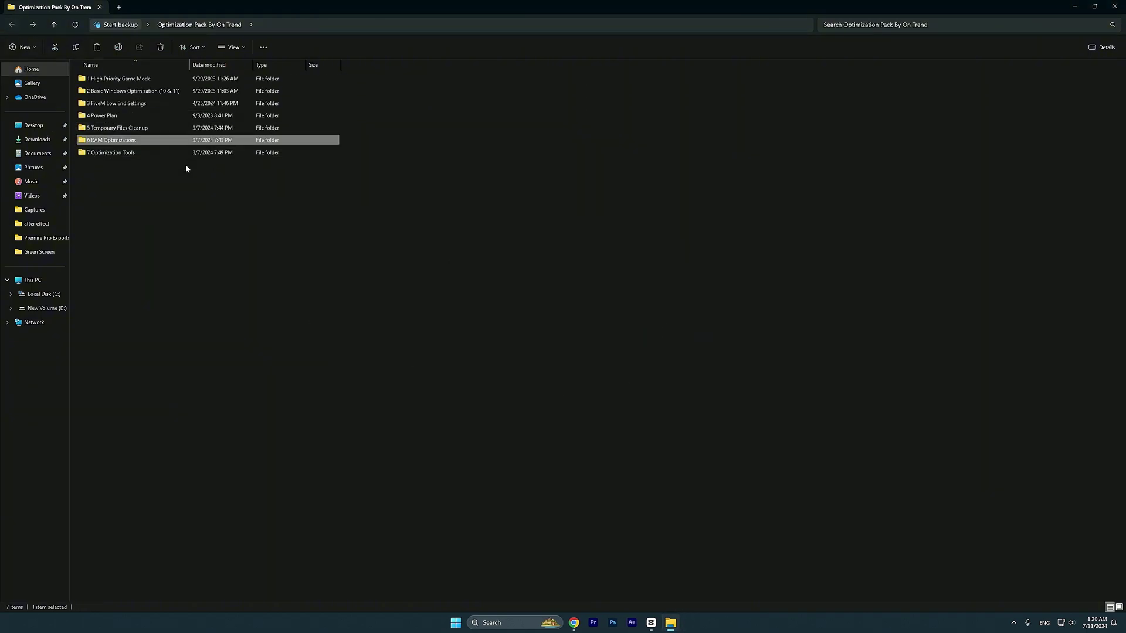
{"action": "double_click", "coordinate": [114, 153]}
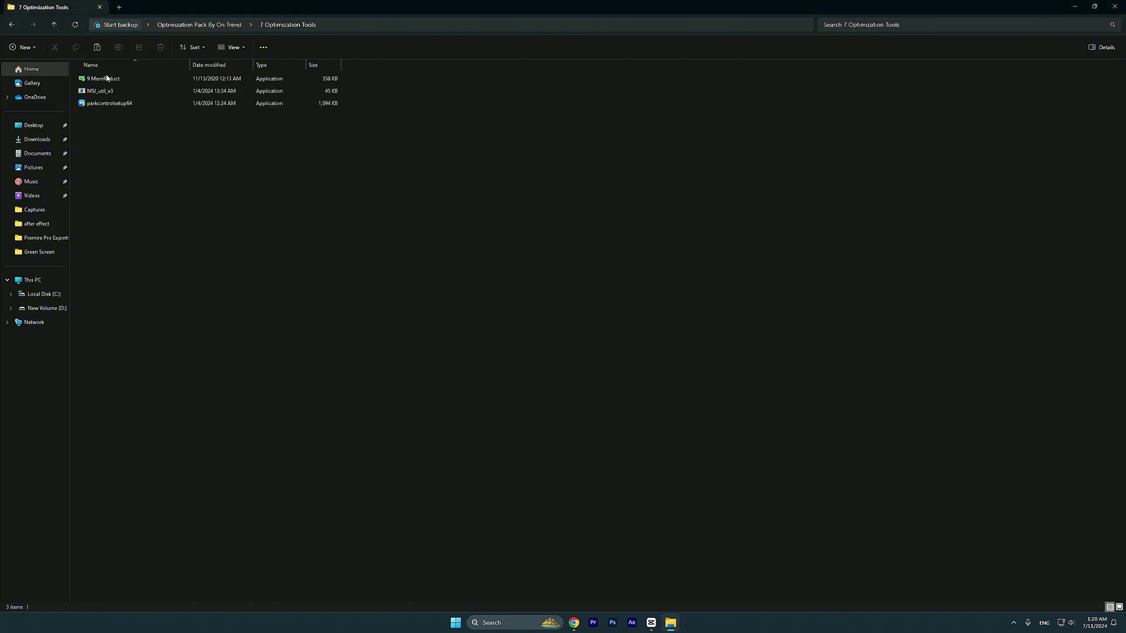
{"action": "double_click", "coordinate": [106, 78]}
{"action": "left_click", "coordinate": [575, 389]}
{"action": "left_click", "coordinate": [612, 386]}
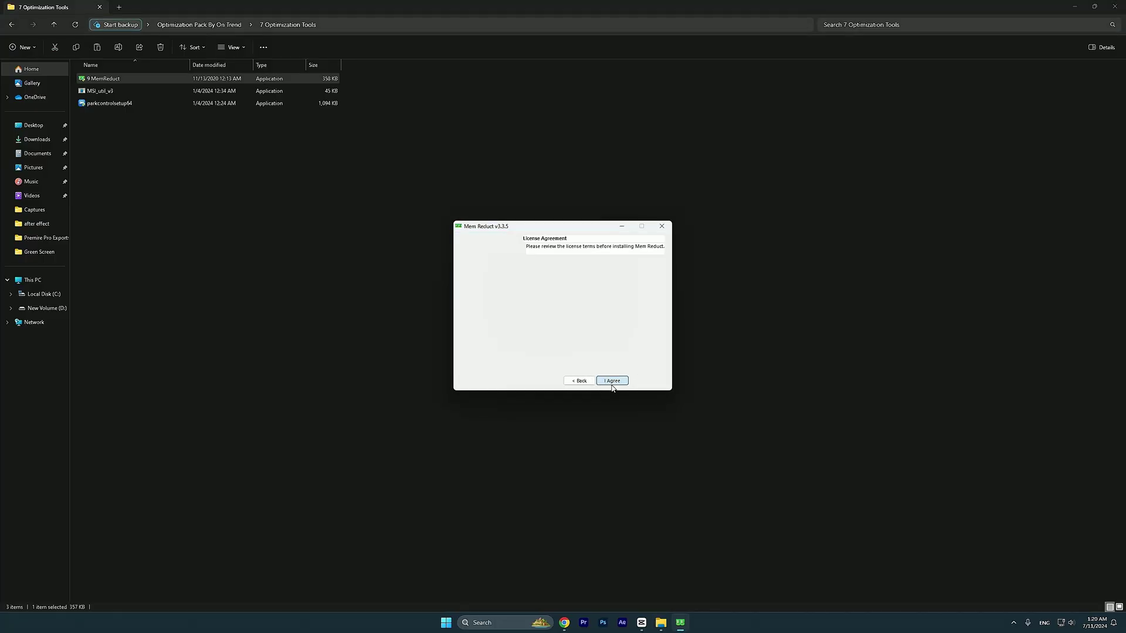
{"action": "left_click", "coordinate": [612, 382]}
{"action": "left_click", "coordinate": [613, 382]}
{"action": "left_click", "coordinate": [614, 383]}
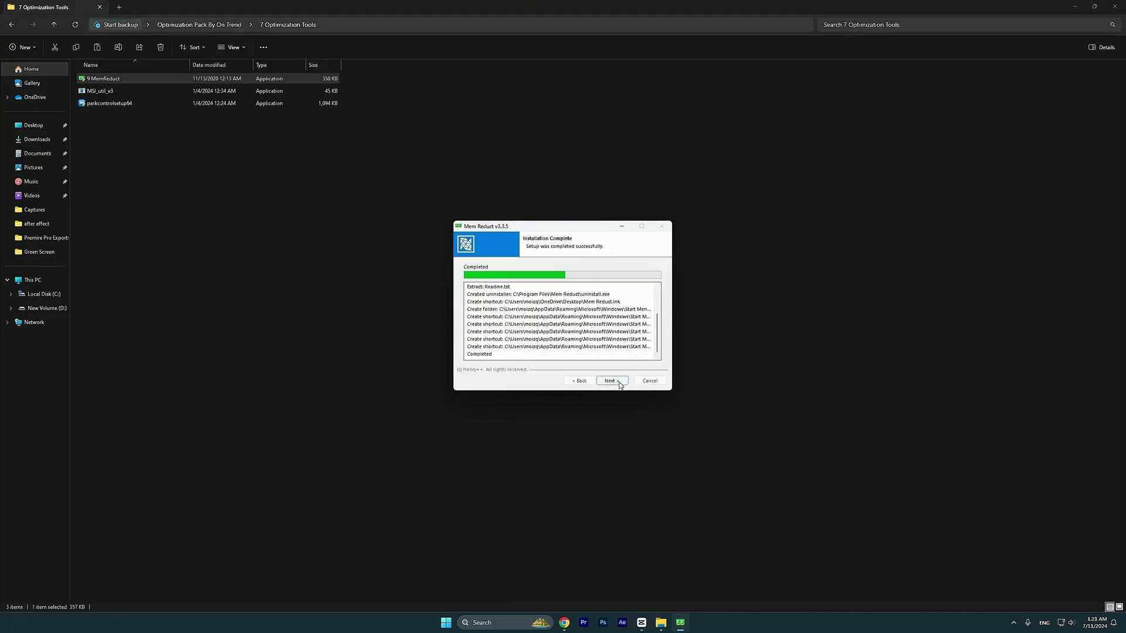